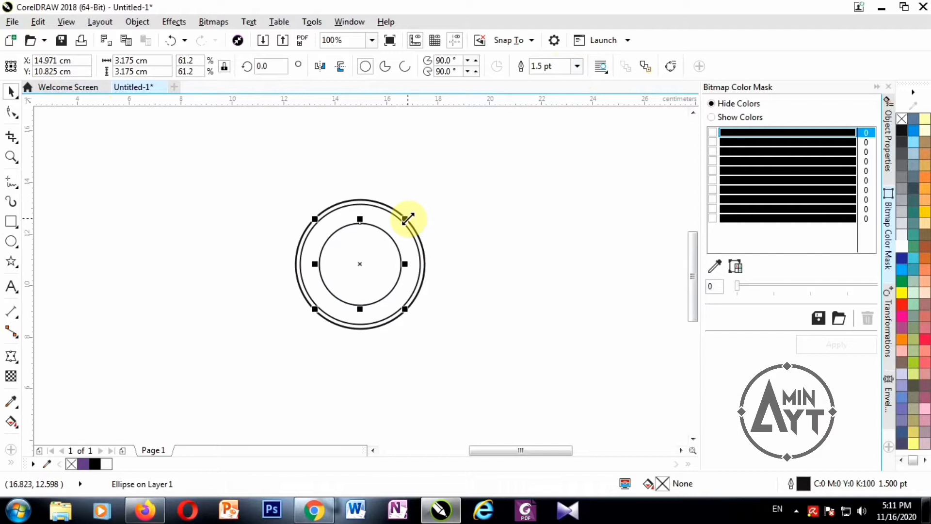
Step: Draw a rectangle about 4.34 × 1.15 cm across the innermost circle and align its centre vertically with that circle
left_click_drag(407, 219, 406, 218)
key("ctrl+z")
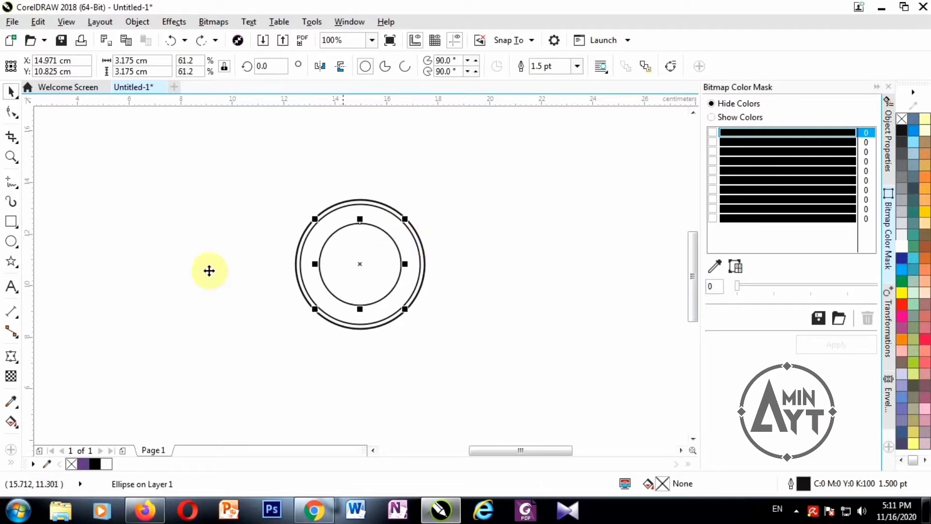
left_click(11, 221)
left_click_drag(303, 242, 415, 272)
left_click(11, 91)
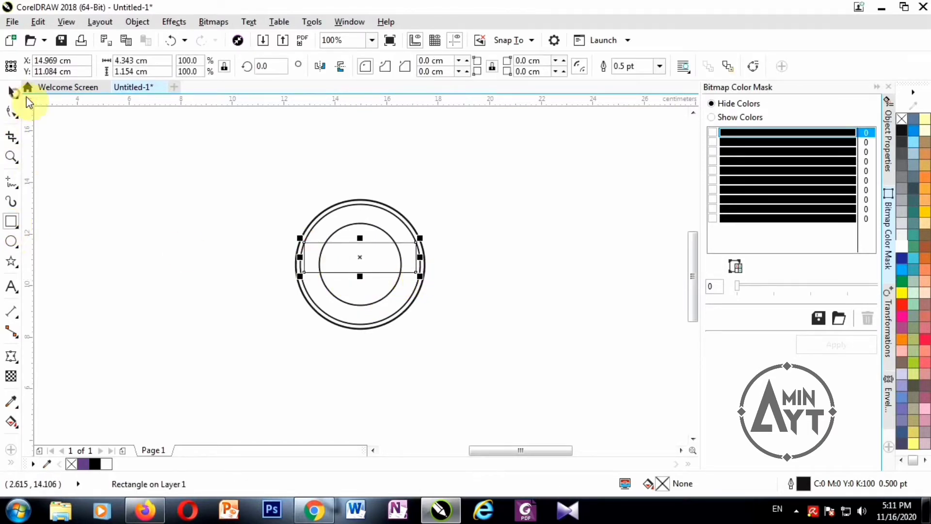
left_click(381, 290, "shift")
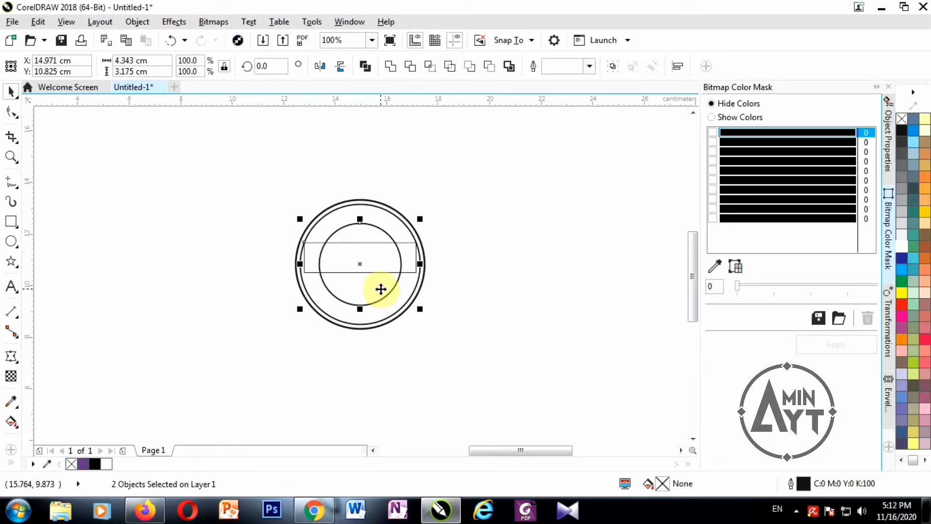
key("e")
left_click(472, 264)
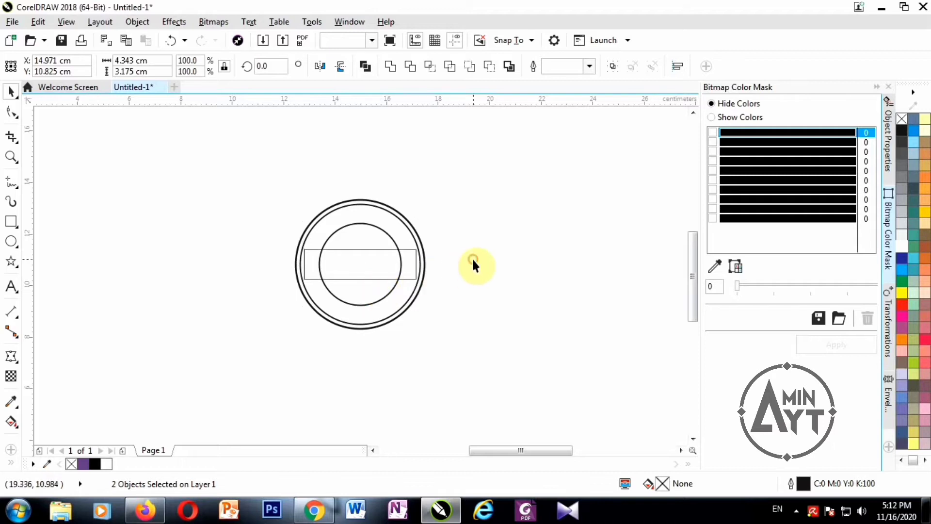
Step: Intersect the rectangle with the innermost circle, then delete the original rectangle
left_click(364, 272)
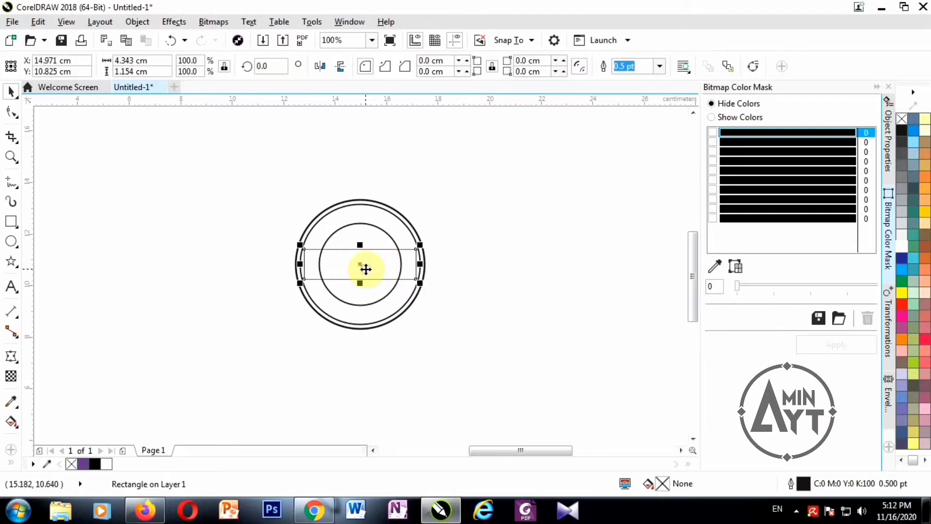
left_click_drag(353, 250, 359, 243)
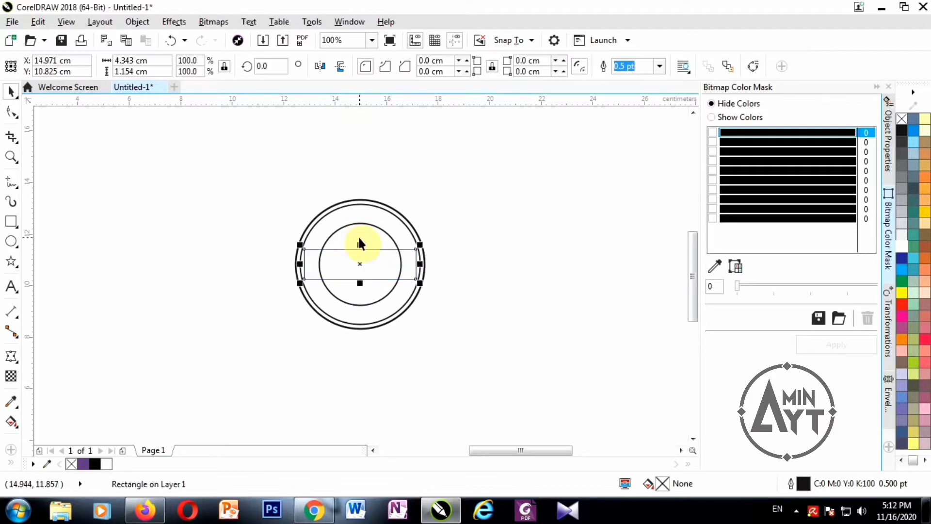
left_click(368, 225, "shift")
left_click(429, 67)
left_click(475, 247)
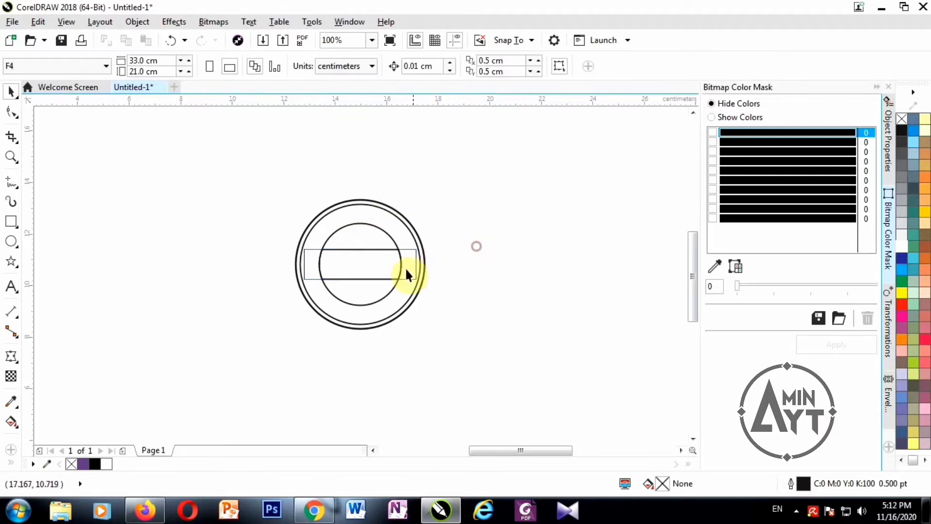
left_click(410, 265)
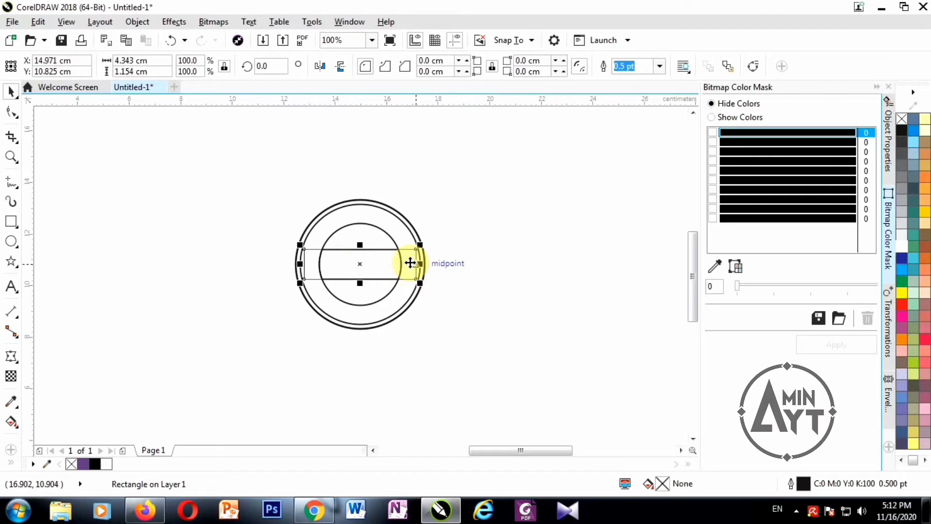
key("Delete")
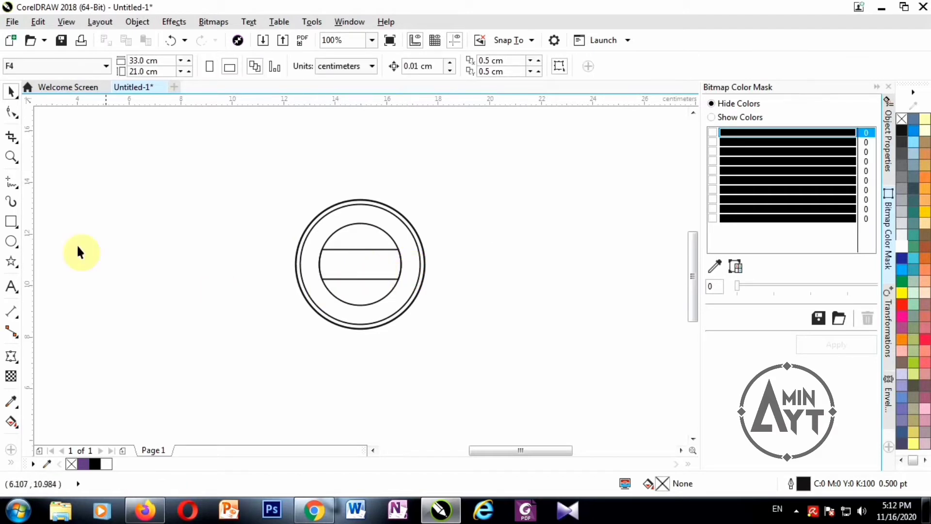
left_click(12, 286)
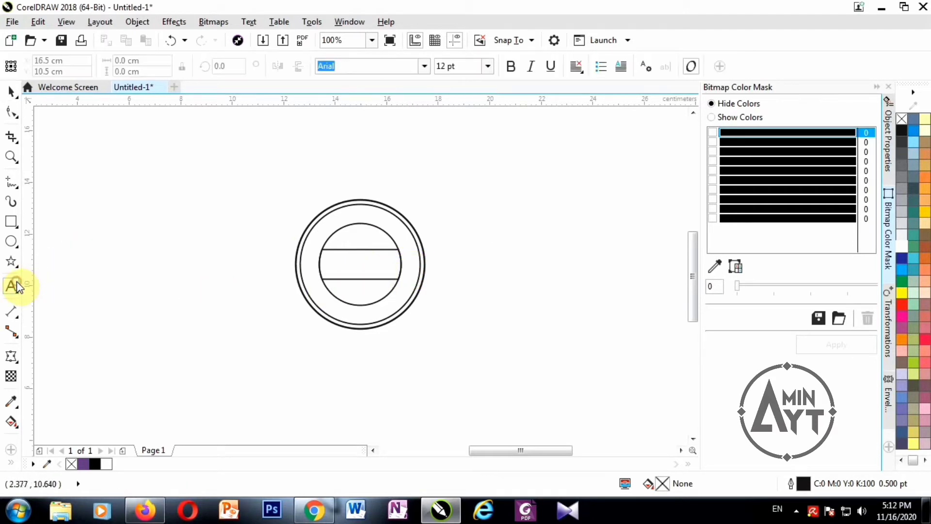
left_click(99, 201)
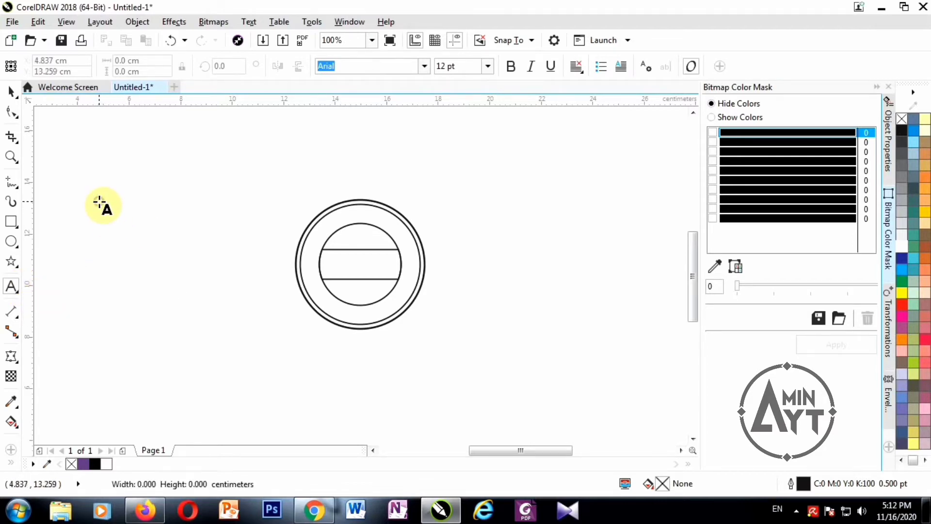
key("ctrl+space")
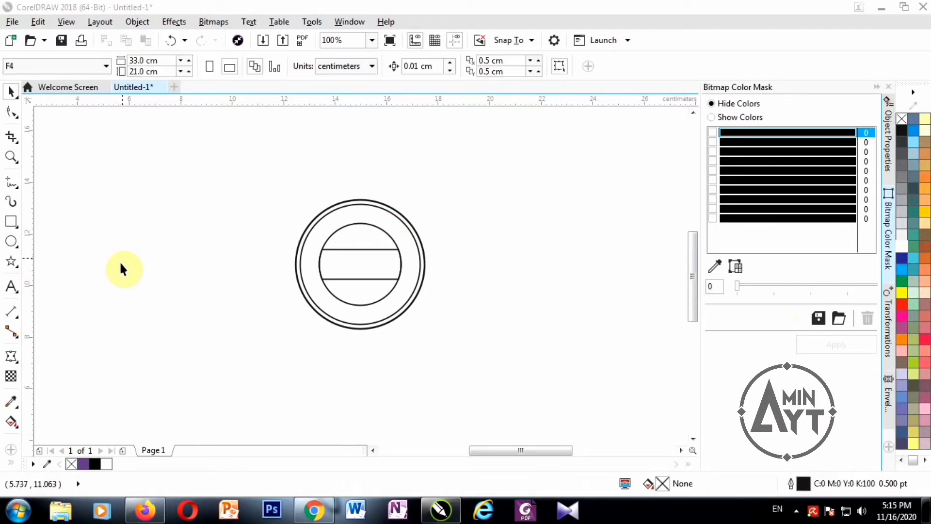
right_click(114, 279)
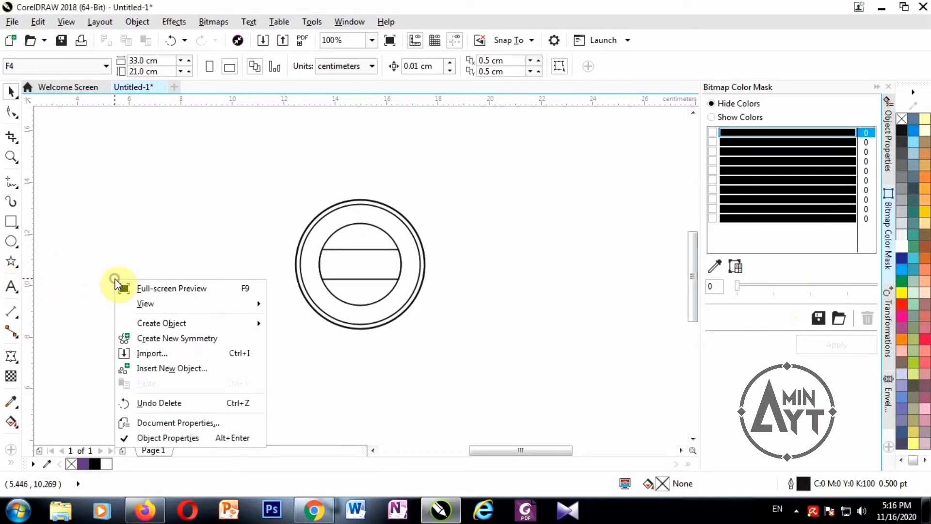
Step: Add artistic text beside the circles on three lines: "CARA MEMBUAT", "STEMPEL" and "BAHAN KAYU"
left_click(11, 286)
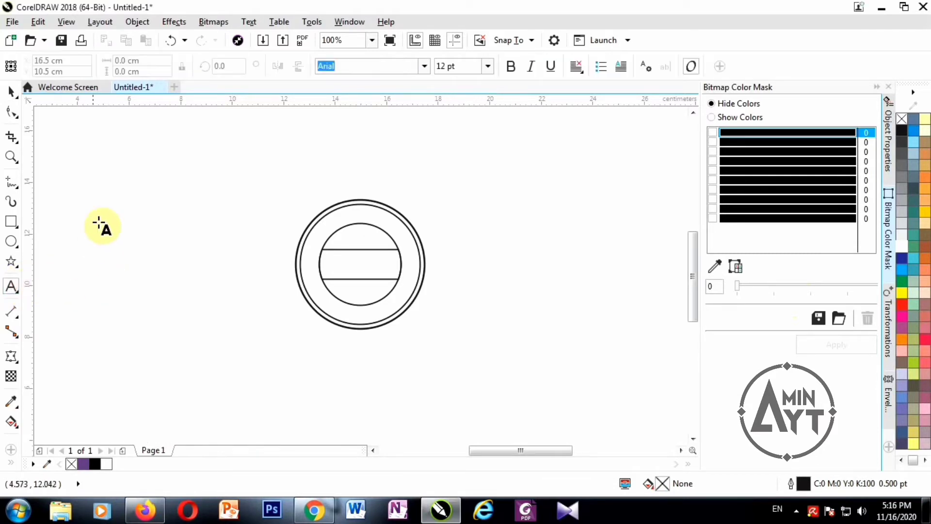
left_click(100, 194)
type("C")
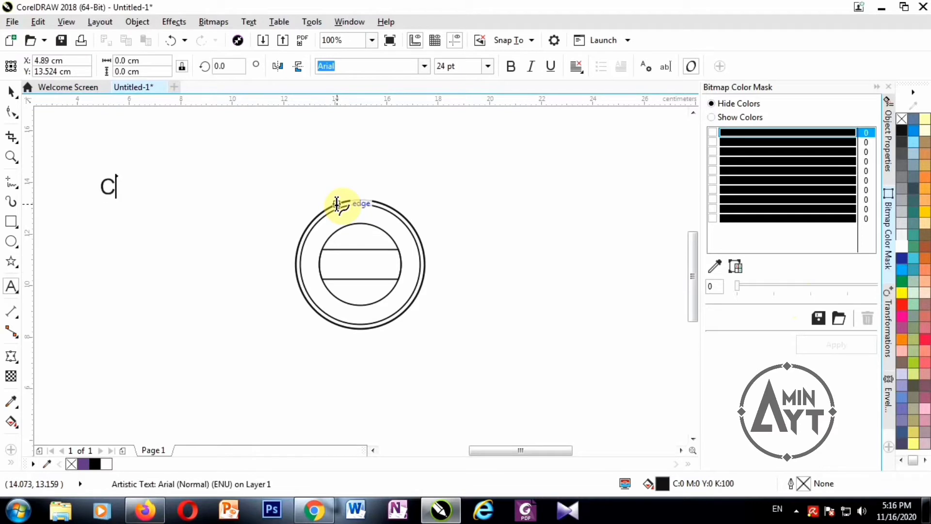
type("ARA")
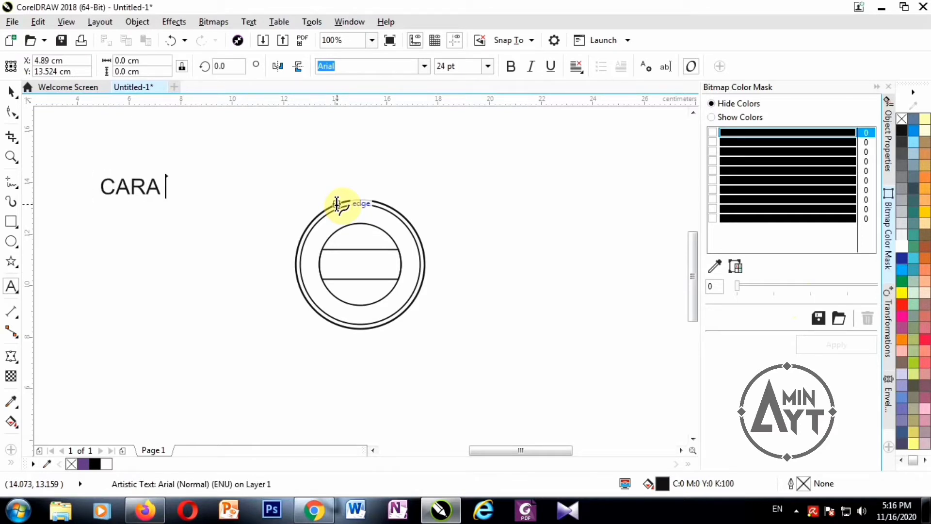
type(" MEMBUA")
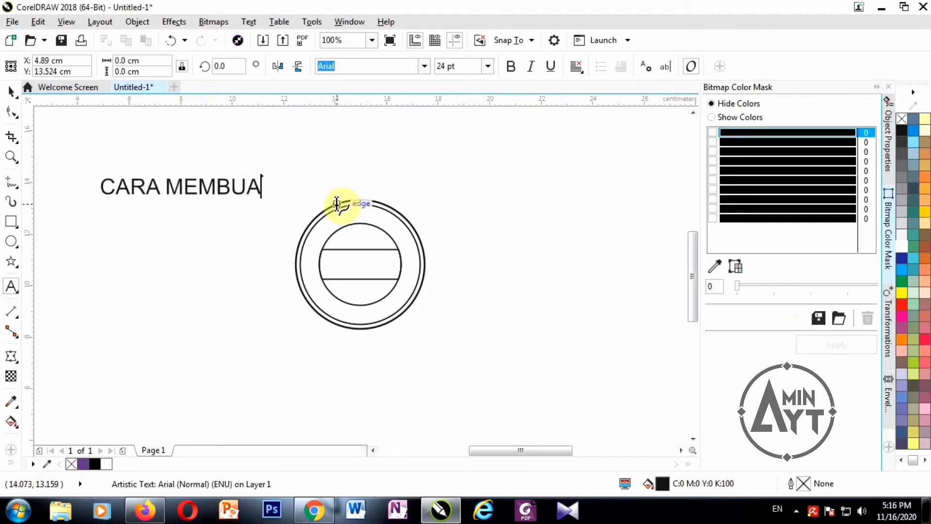
type("T")
key("Return")
type("ST")
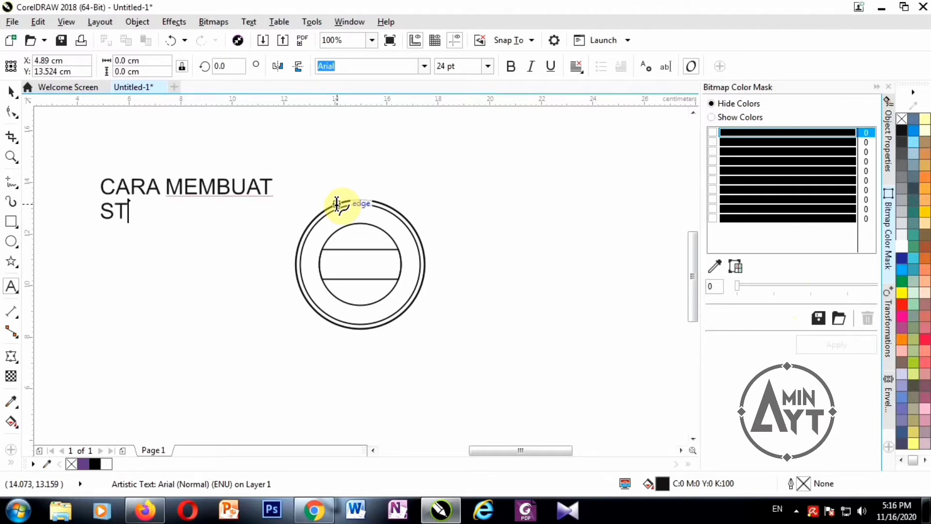
type("EMPEL ")
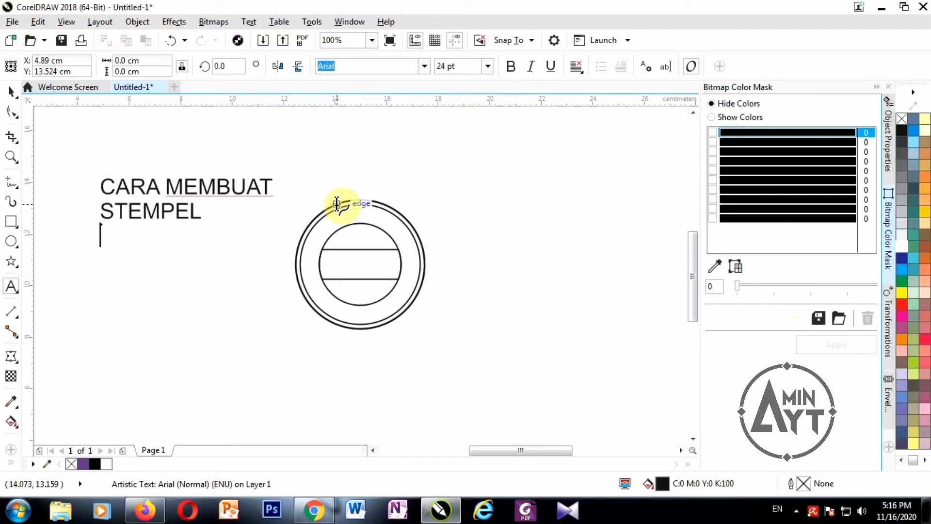
type("BAHAN K")
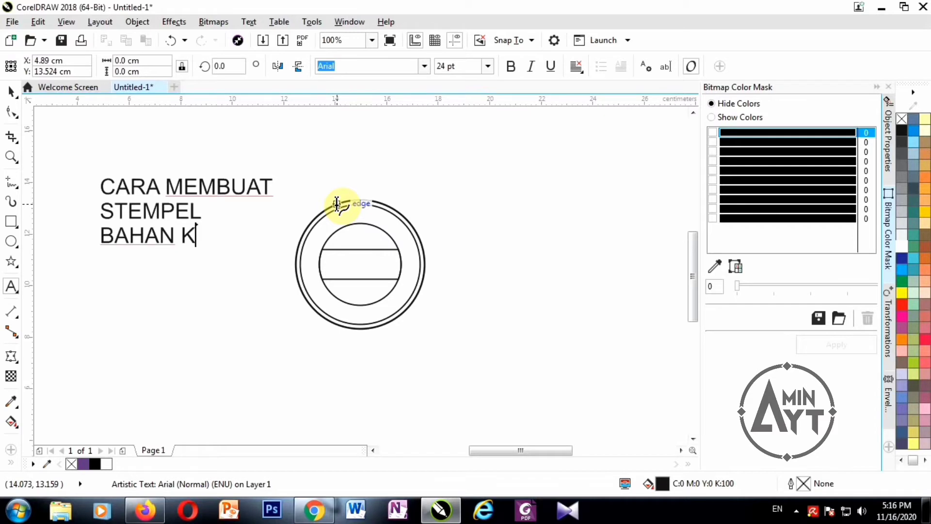
type("AYU")
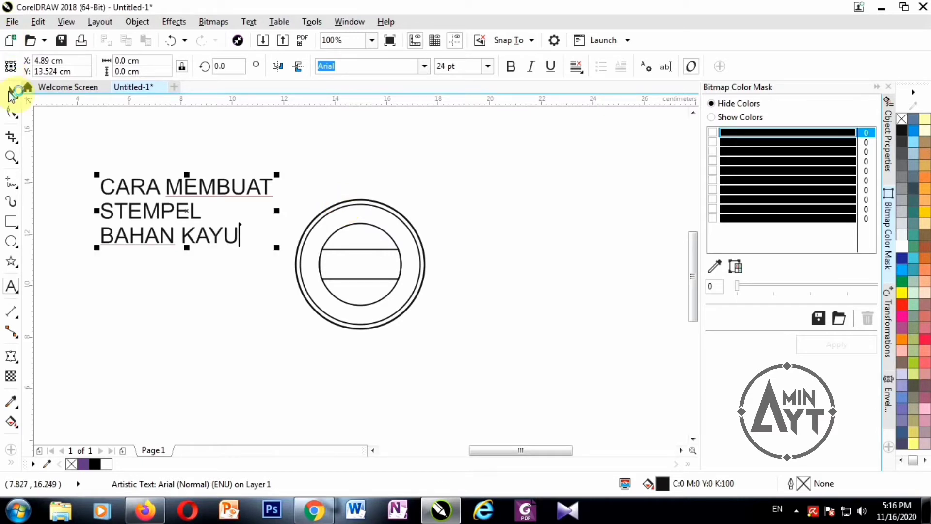
left_click(11, 90)
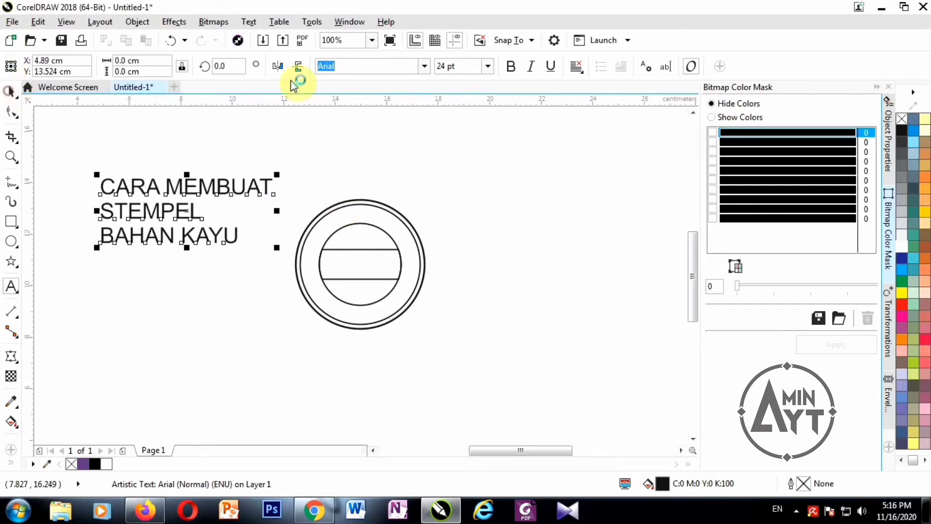
Step: Make the three-line text bold and set its font size to 20 pt
left_click(511, 68)
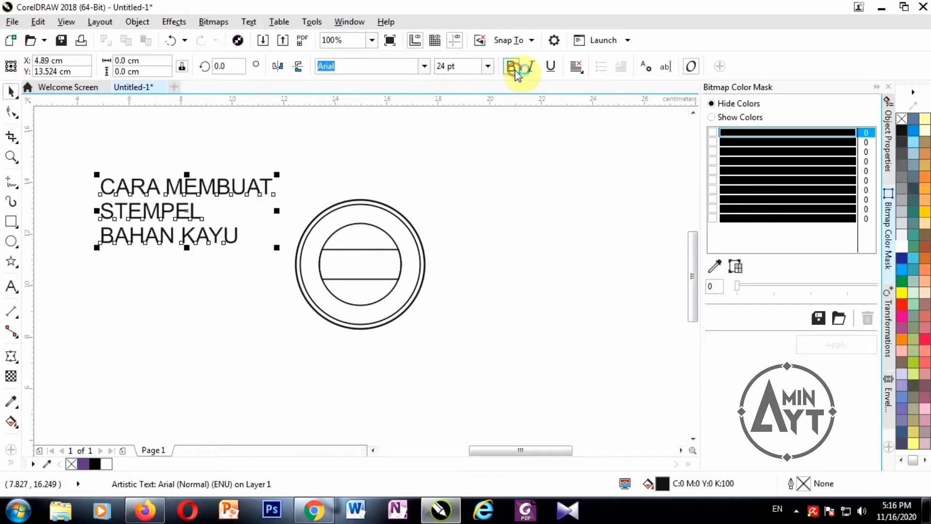
left_click(467, 62)
type("2")
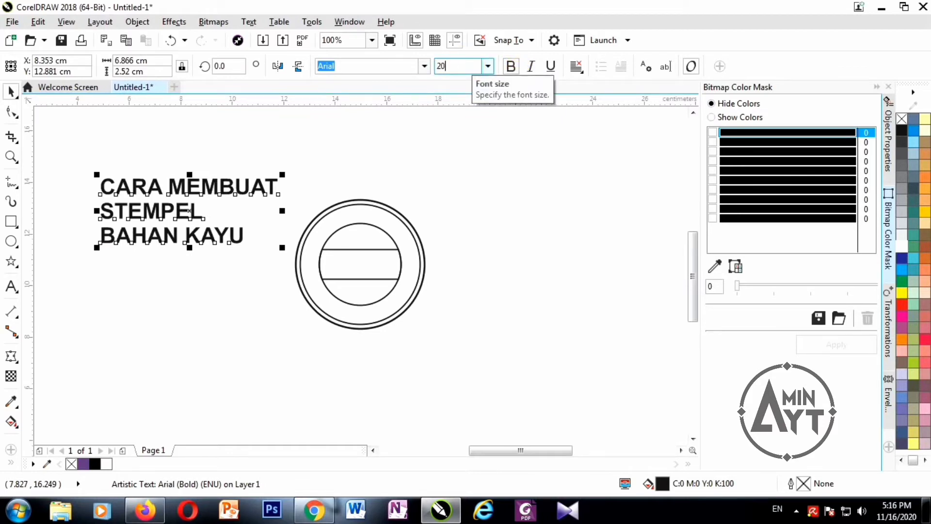
type("0")
key("Return")
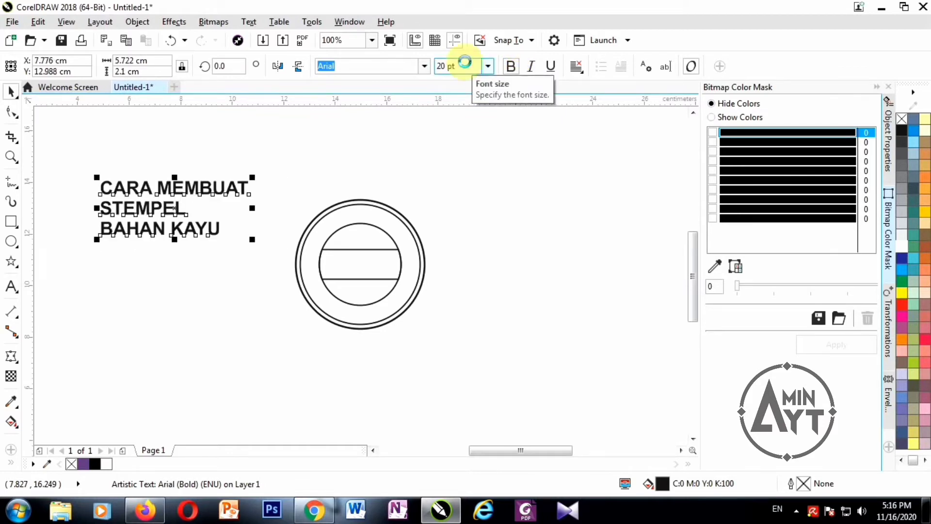
Step: Break the three-line text apart into separate single-line text objects
left_click(247, 160)
left_click(195, 190)
key("ctrl+k")
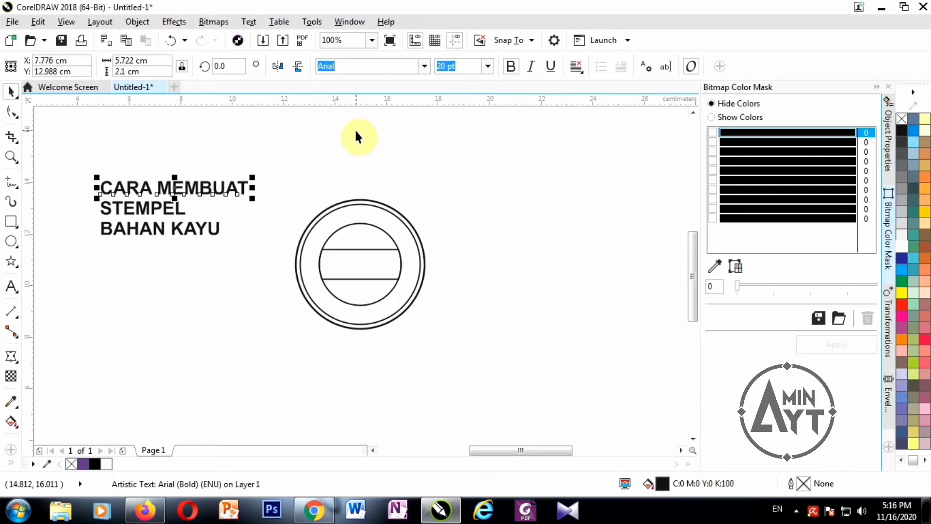
left_click(356, 132)
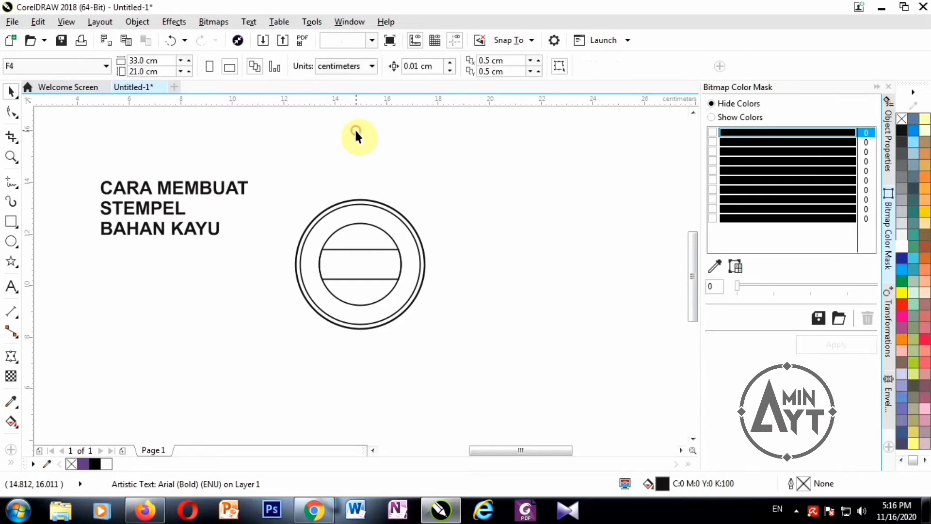
Step: Fit the "CARA MEMBUAT" text to the circular path along the upper part of the ring, about 0.514 cm inside the path
left_click(211, 191)
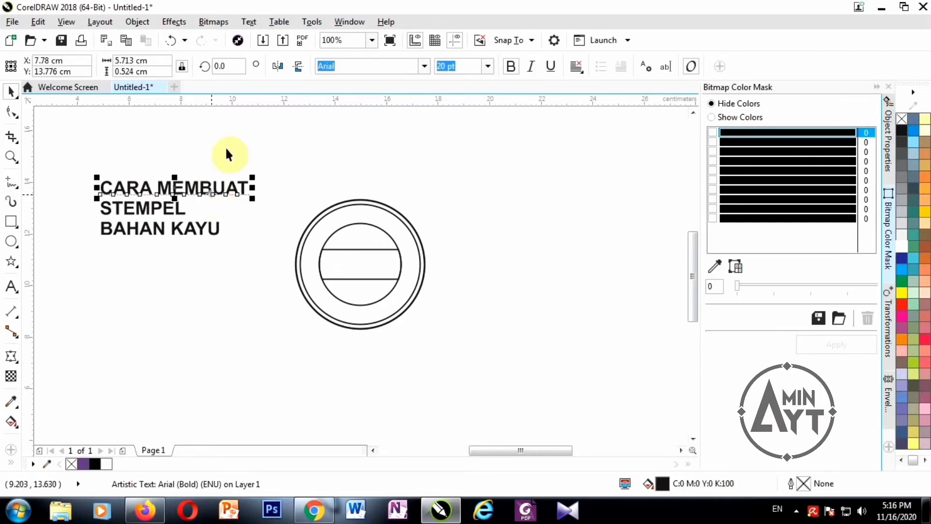
left_click(247, 22)
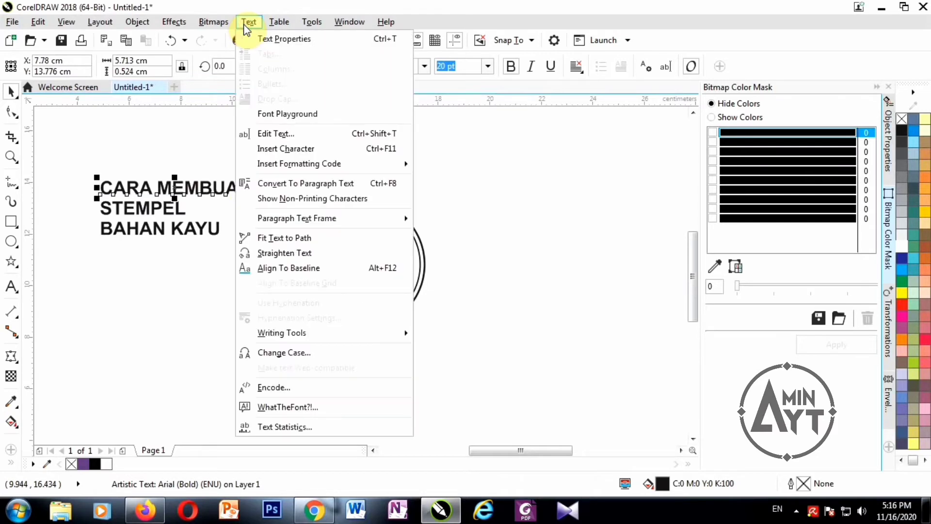
left_click(269, 238)
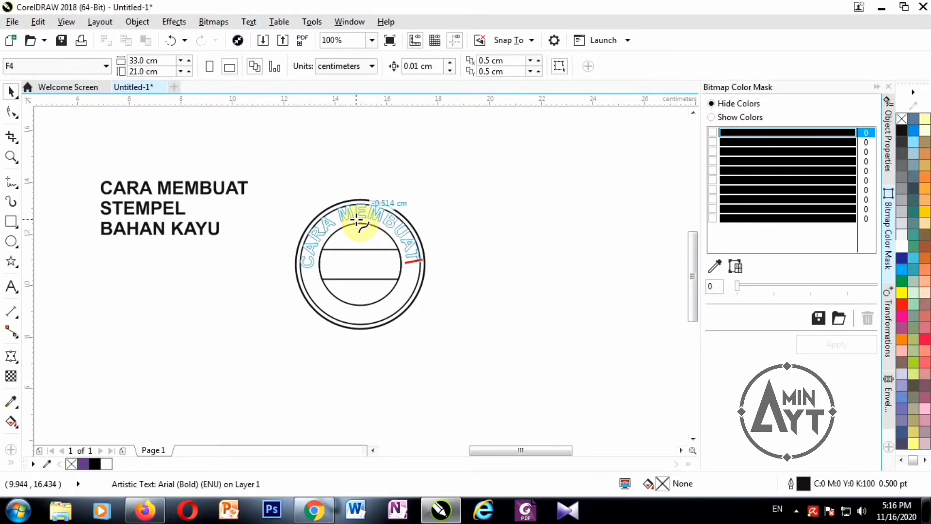
left_click(358, 219)
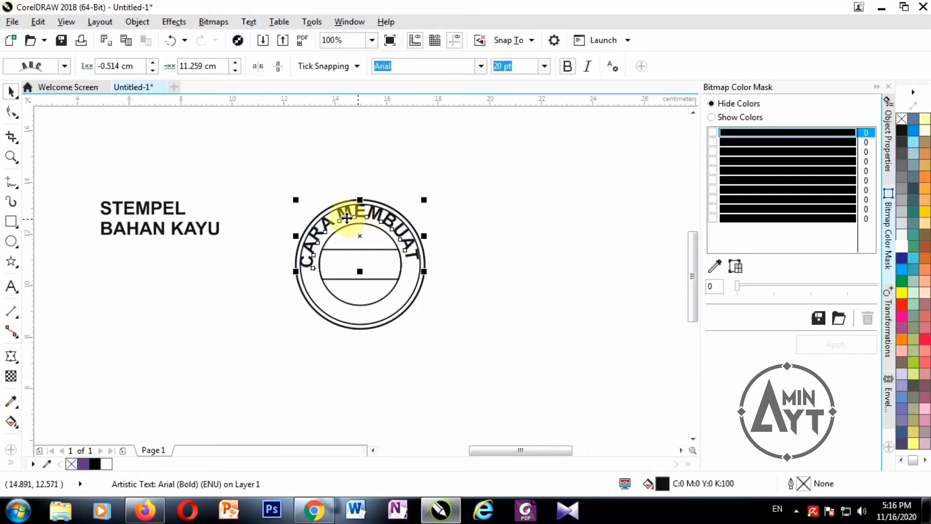
Step: Adjust the curved "CARA MEMBUAT" text to a -0.614 cm distance from path, 10.759 cm offset and 18 pt font size
left_click(156, 71)
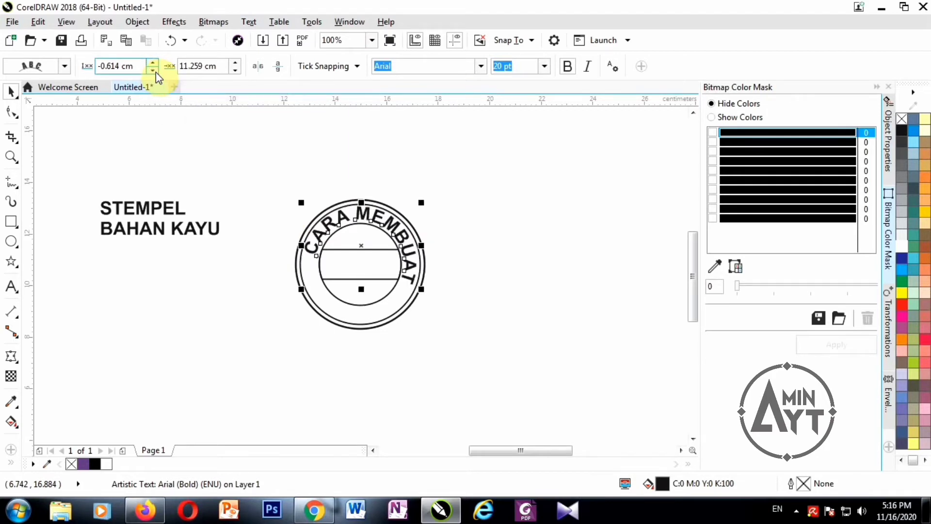
left_click(236, 69)
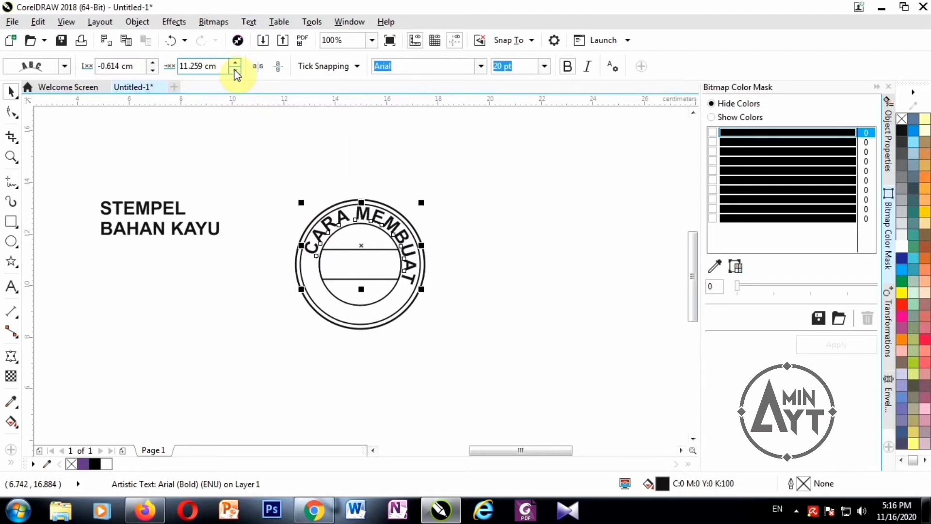
left_click(234, 70)
left_click(235, 69)
left_click(235, 70)
left_click(235, 70)
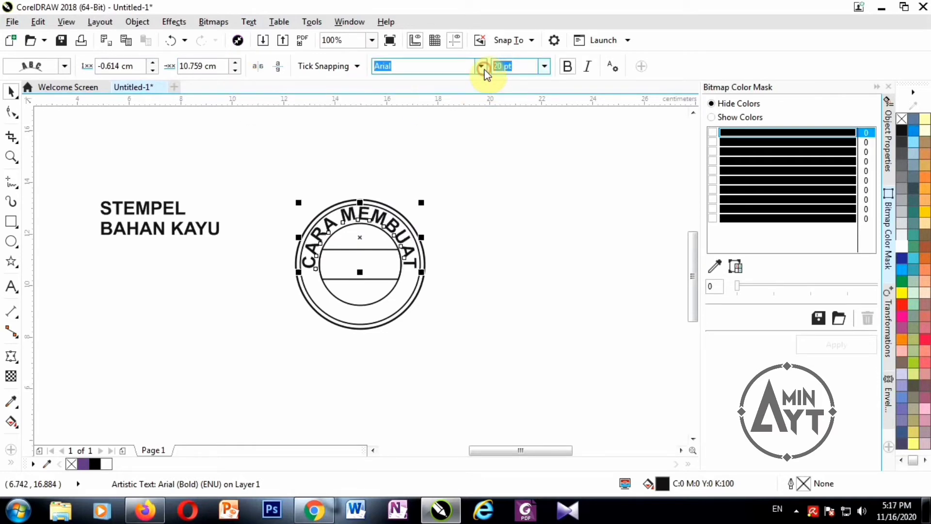
type("18")
key("Return")
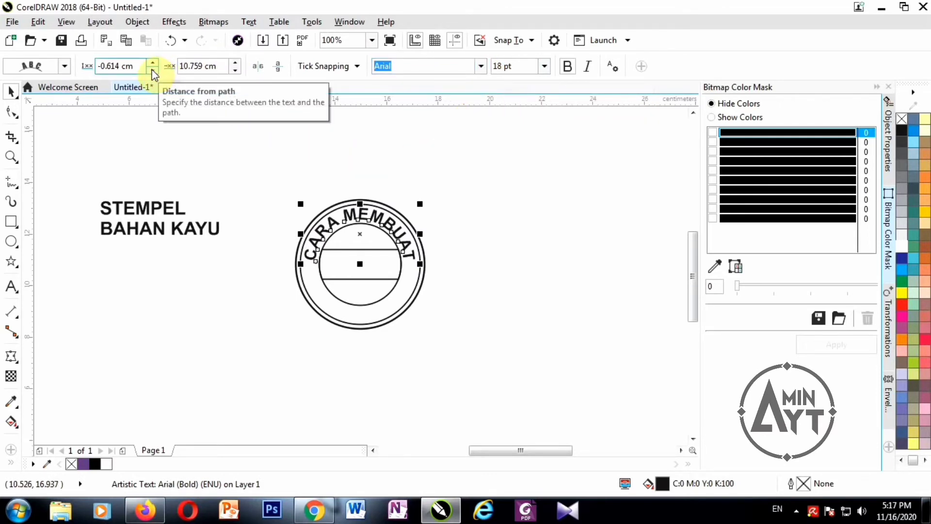
Step: Center the "STEMPEL" text horizontally and vertically within the stamp's central band
left_click(125, 208)
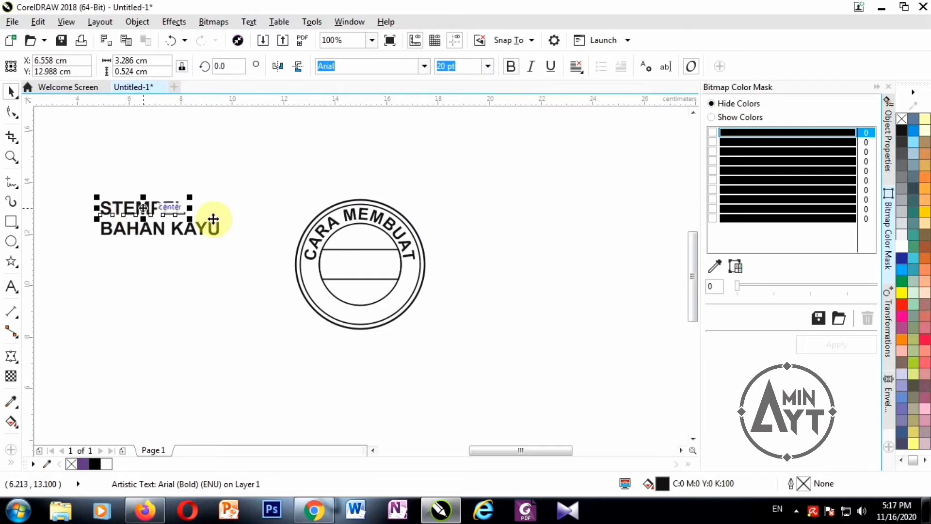
left_click(356, 268, "shift")
key("c")
key("e")
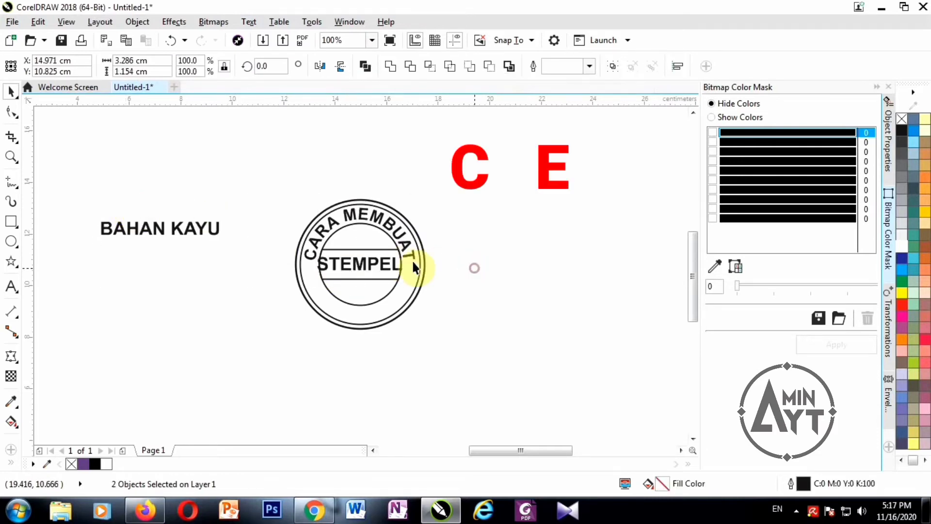
Step: Resize the "STEMPEL" text about its center to about 2.593 cm wide and 0.688 cm high so it fits the central band
left_click(376, 263)
left_click(376, 262)
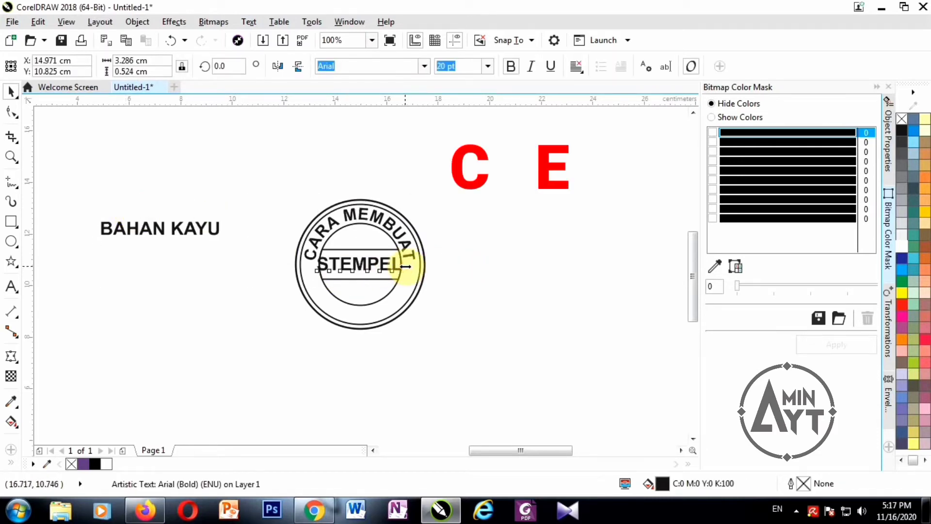
left_click_drag(406, 267, 360, 246)
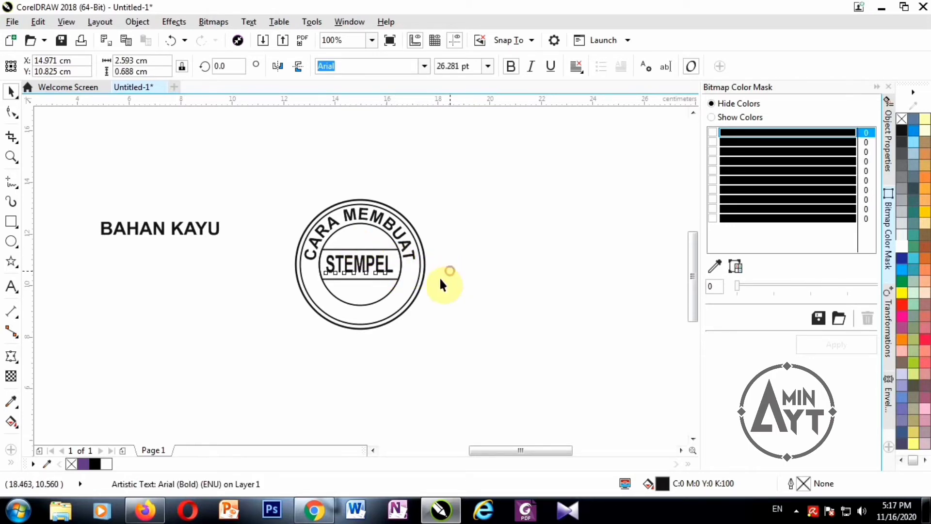
left_click(388, 263)
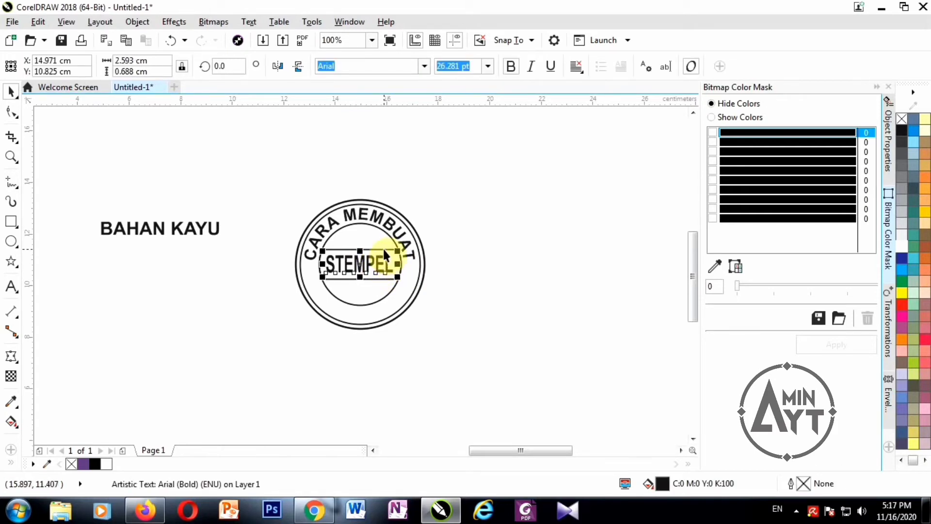
left_click(383, 247, "shift")
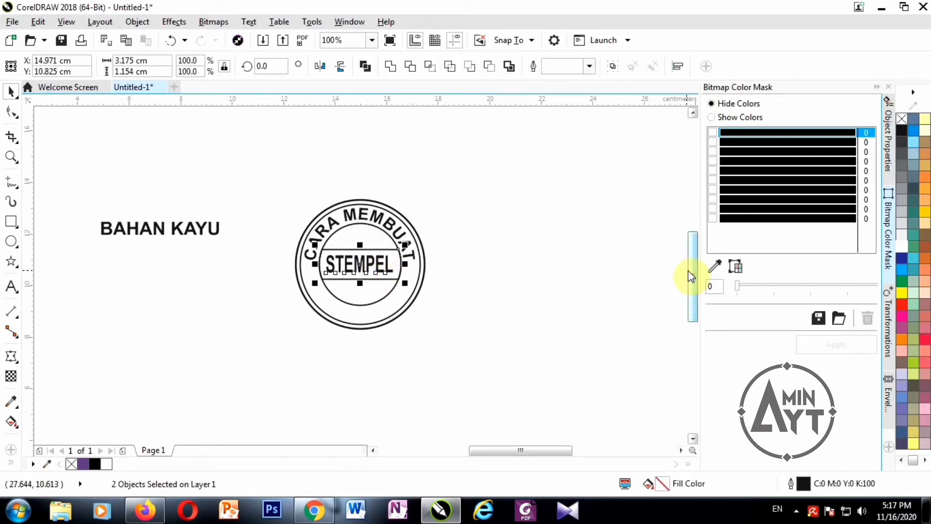
left_click(557, 272)
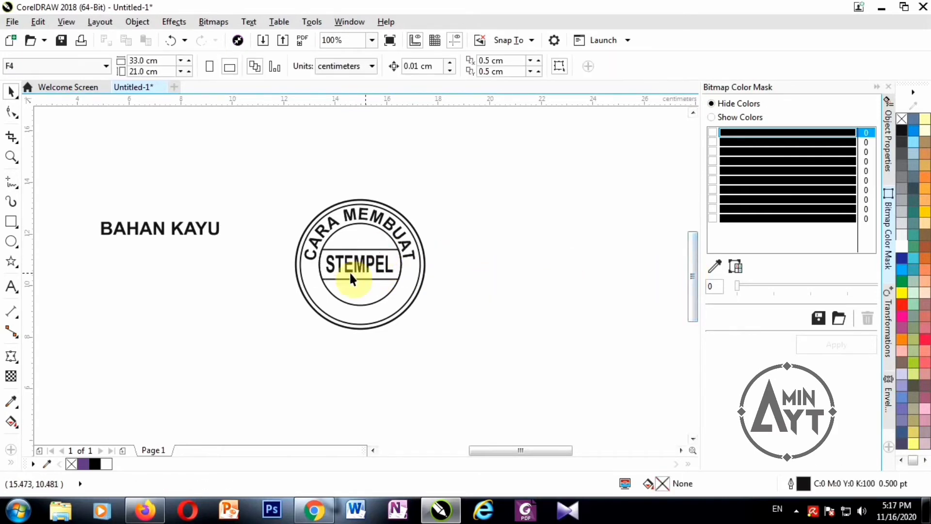
Step: Fit the "BAHAN KAYU" text to the circular path along the lower ring, about 0.505 cm inside the path with a 5.722 cm offset
left_click(190, 228)
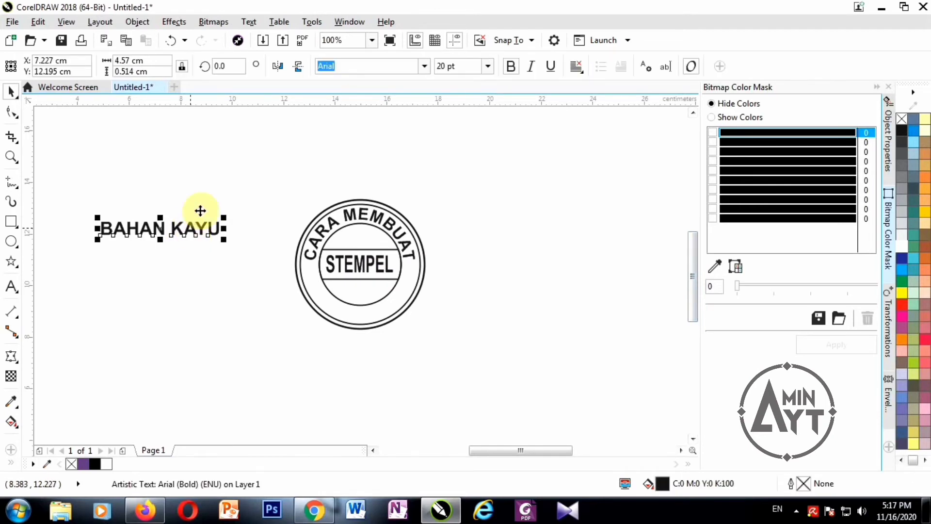
left_click(249, 21)
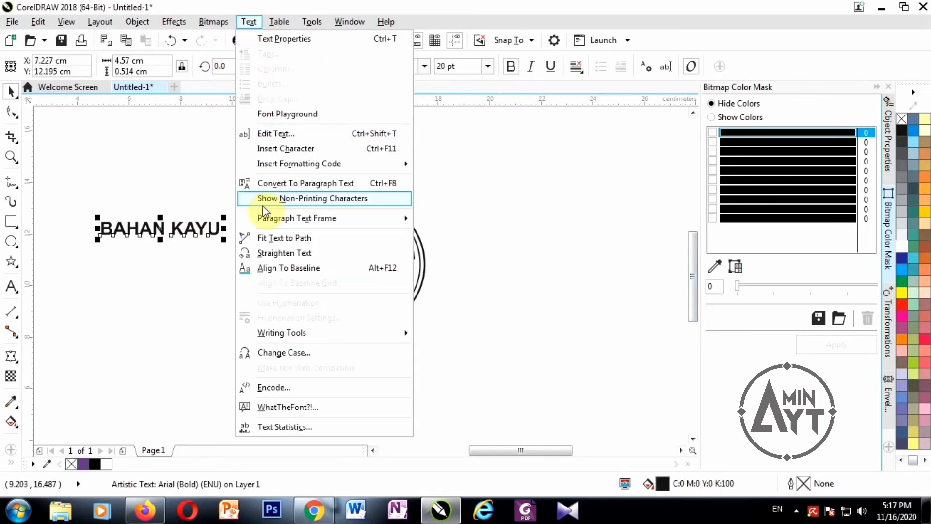
left_click(268, 238)
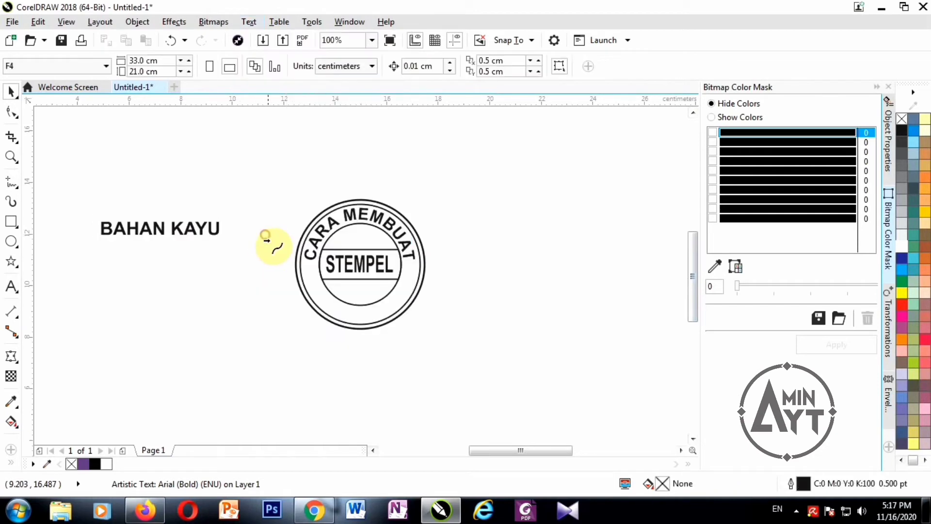
left_click(364, 313)
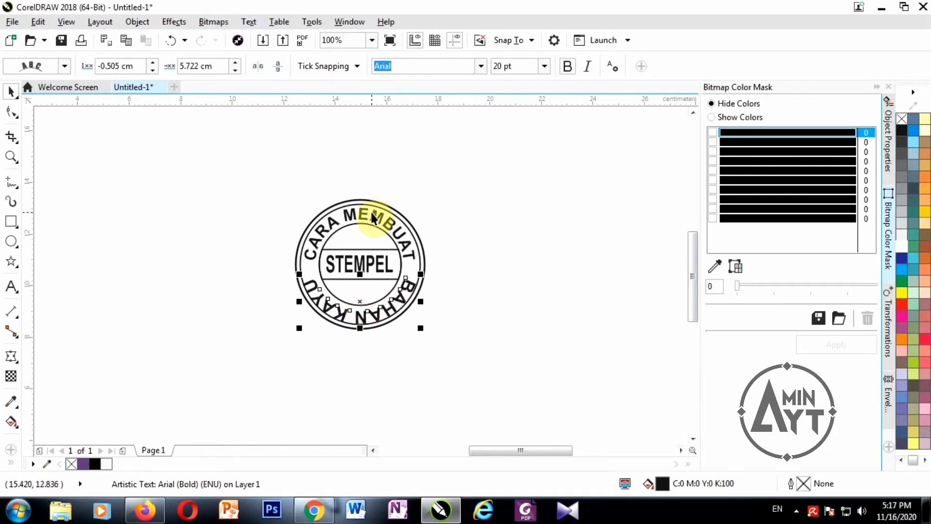
Step: Set the curved "BAHAN KAYU" text to 18 pt and mirror it both vertically and horizontally on its path
left_click(520, 68)
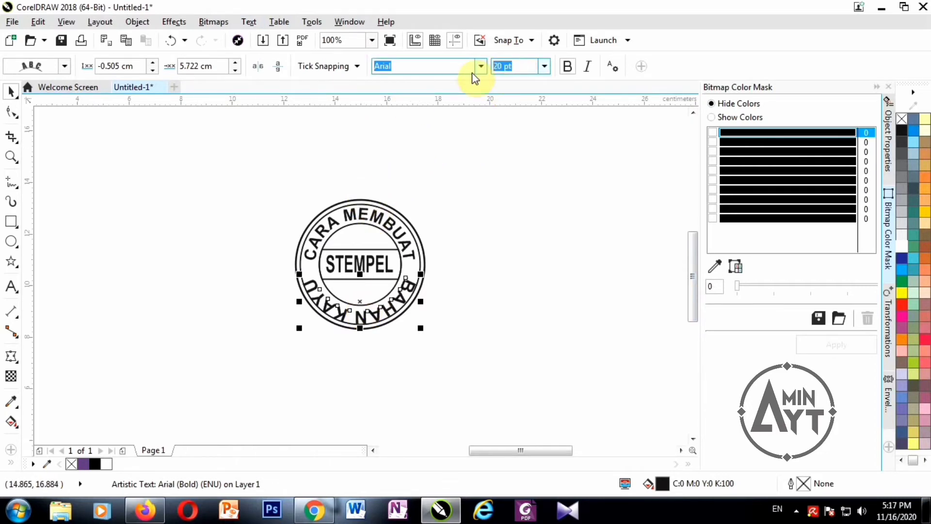
type("18")
key("Return")
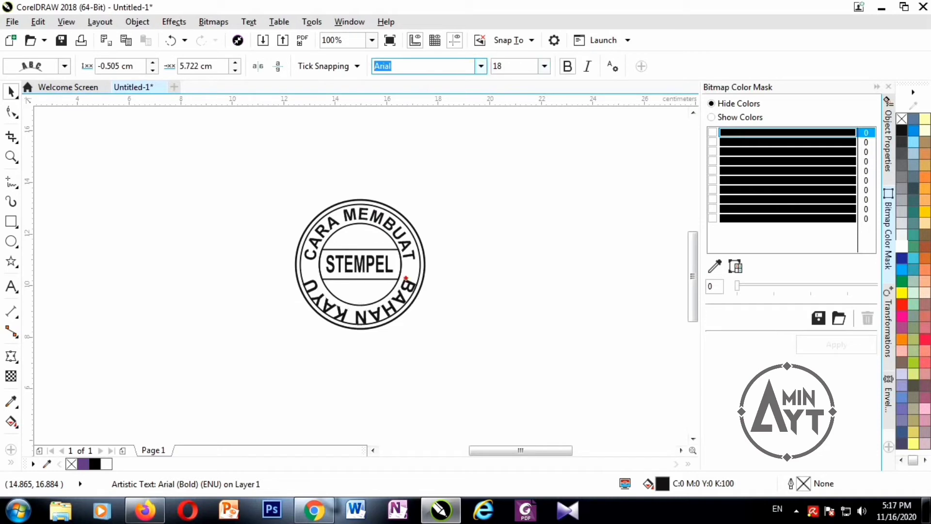
left_click(278, 67)
left_click(255, 68)
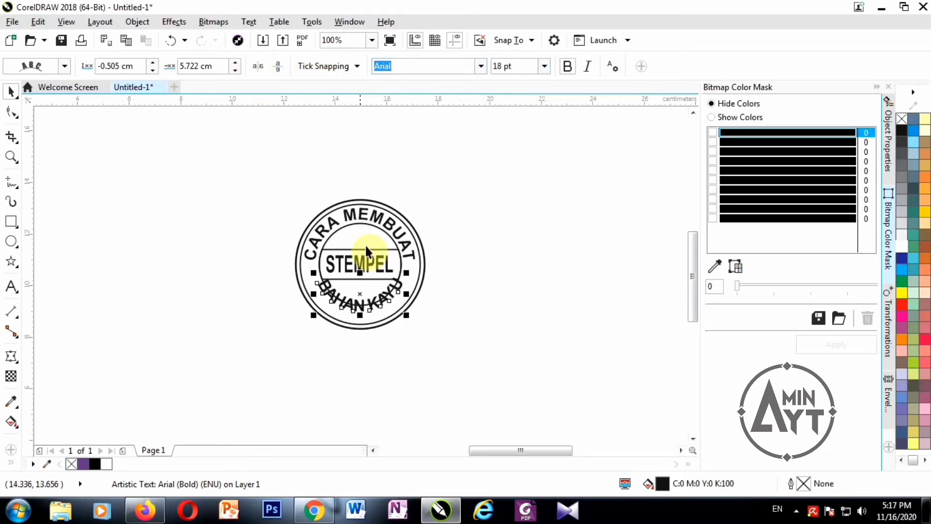
Step: Try to move the curved "BAHAN KAYU" text outward to -0.318 cm from the path, and undo the move
left_click_drag(371, 306, 368, 308)
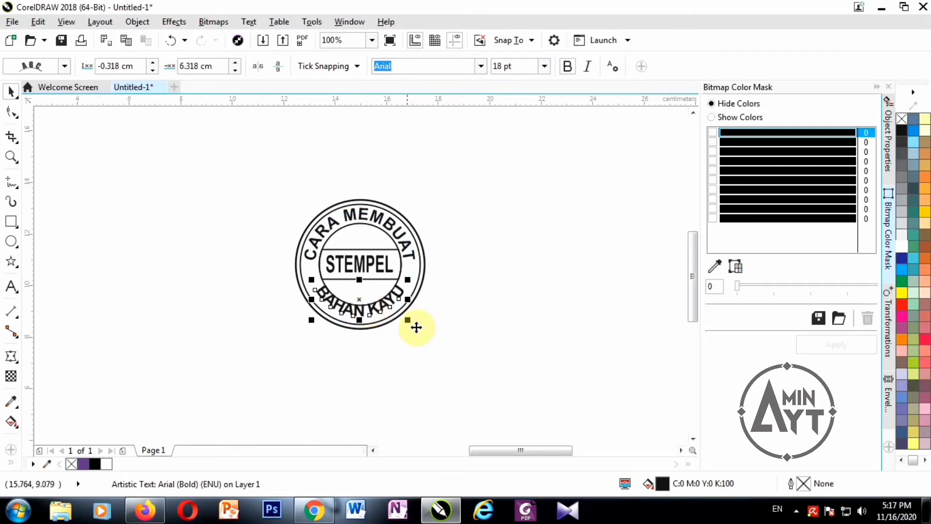
left_click(464, 343)
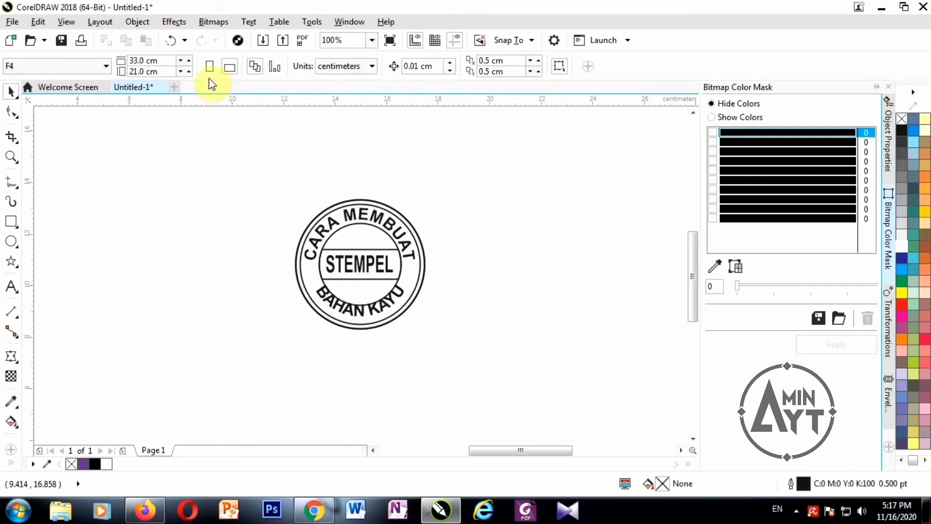
key("ctrl+z")
left_click(206, 298)
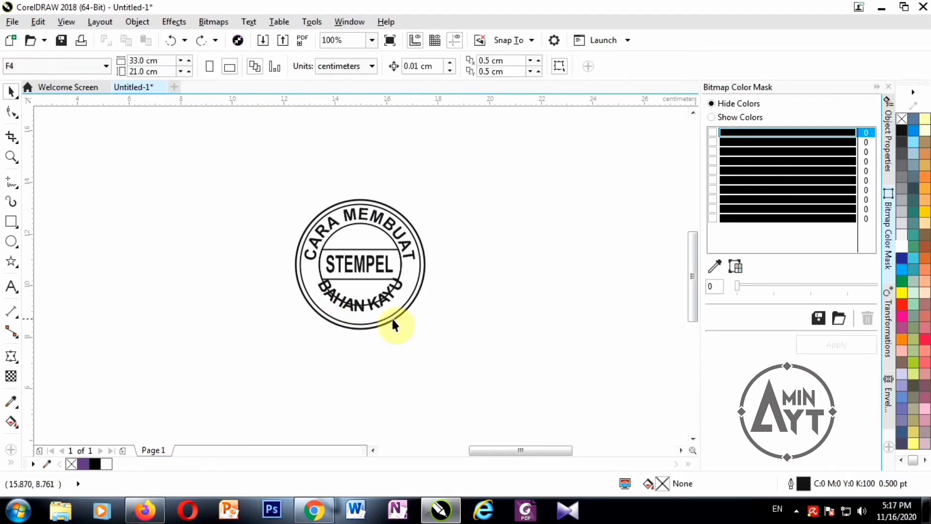
Step: Set the curved "BAHAN KAYU" text's distance from path to -0.205 cm
left_click(361, 309)
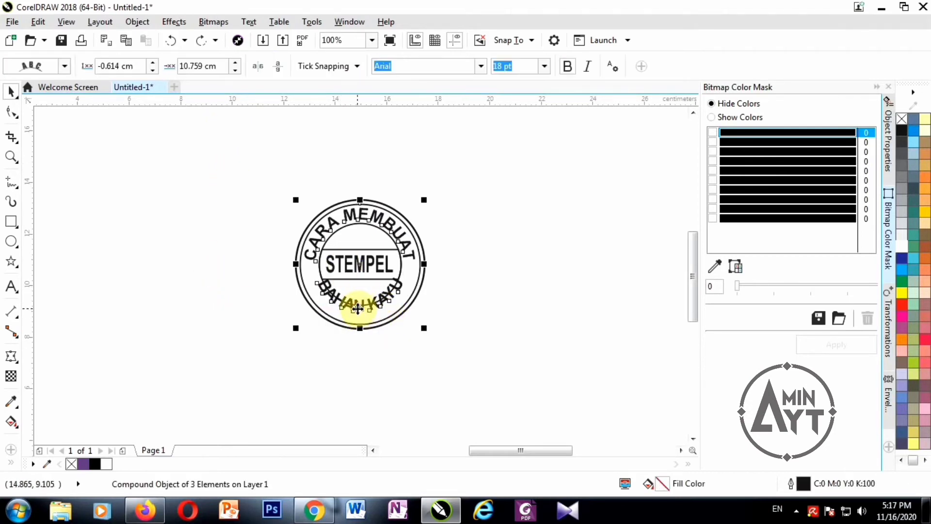
left_click(154, 69)
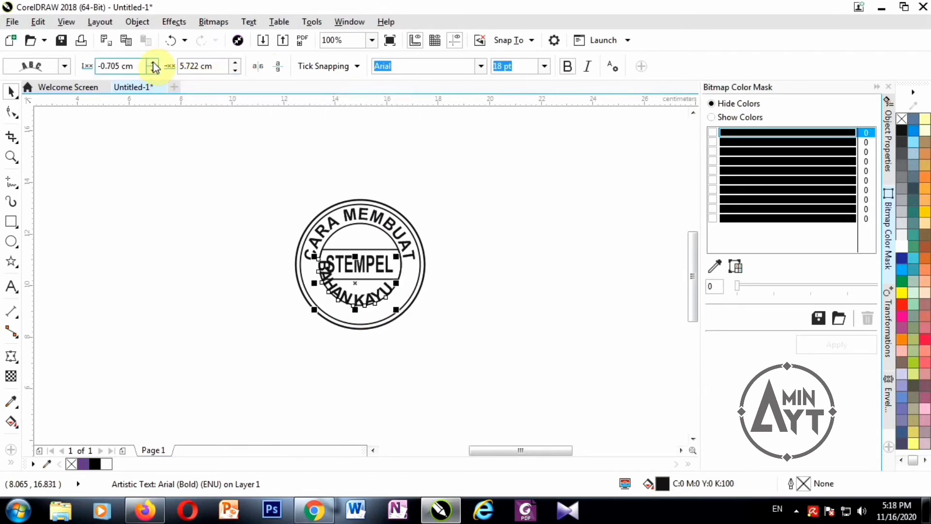
left_click(152, 63)
left_click(152, 63)
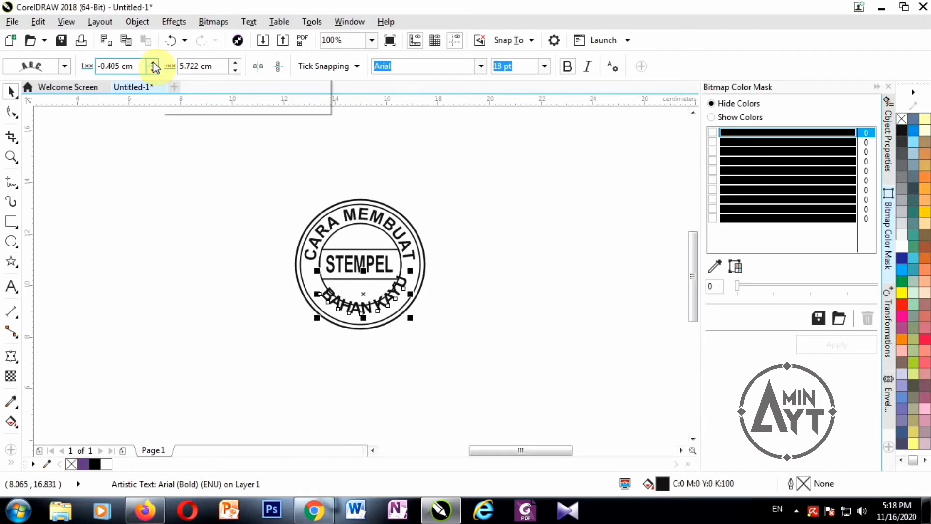
left_click(153, 63)
left_click(152, 63)
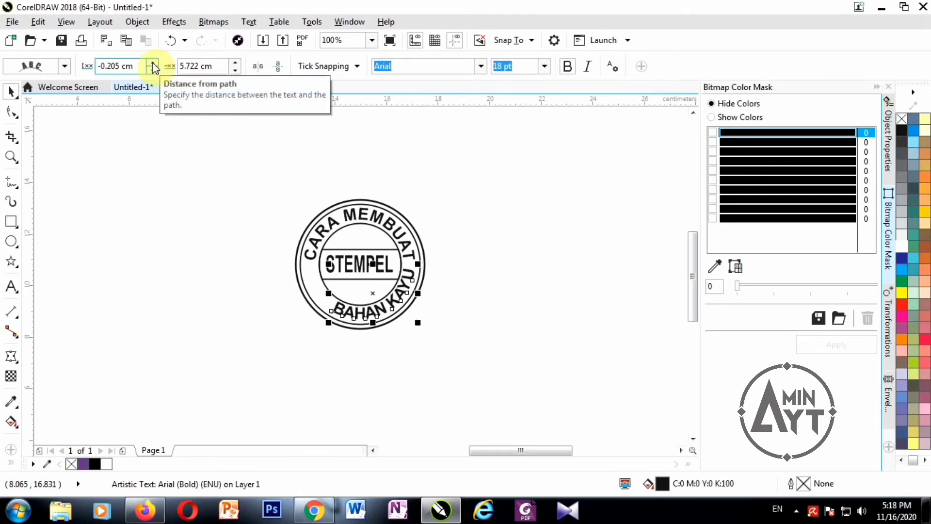
left_click(152, 62)
left_click(152, 69)
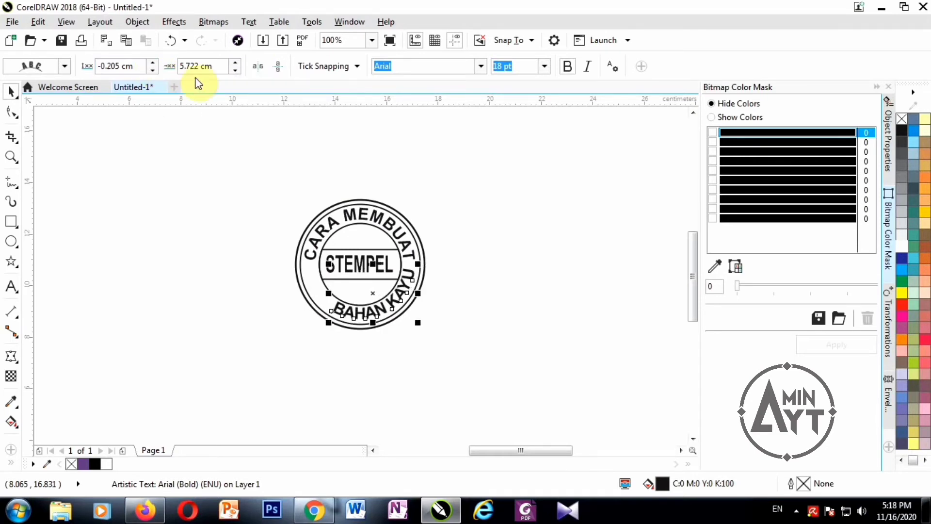
Step: Set the curved "BAHAN KAYU" text's offset along the path to 6.722 cm
left_click(235, 70)
left_click(235, 62)
left_click(235, 62)
left_click(235, 63)
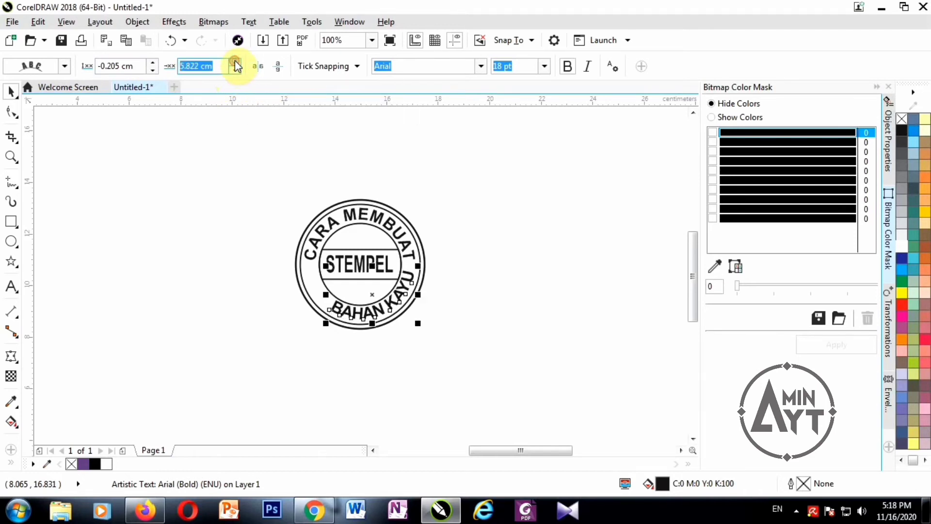
left_click(235, 62)
left_click(234, 63)
left_click(235, 63)
left_click(235, 63)
left_click(234, 62)
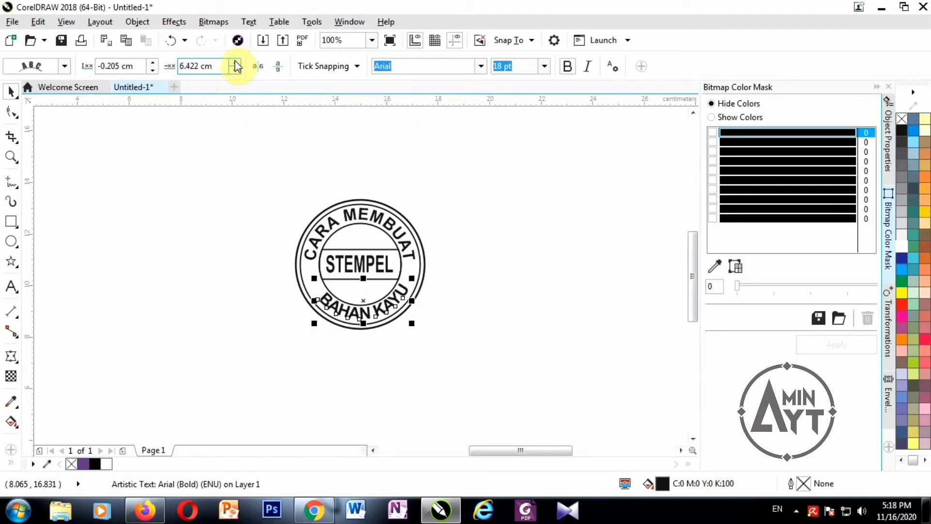
left_click(235, 62)
left_click(235, 63)
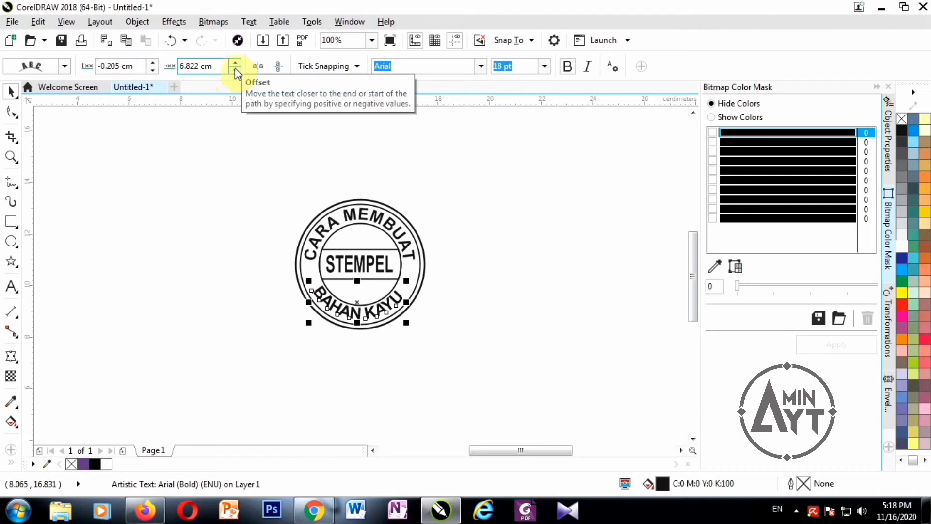
left_click(235, 64)
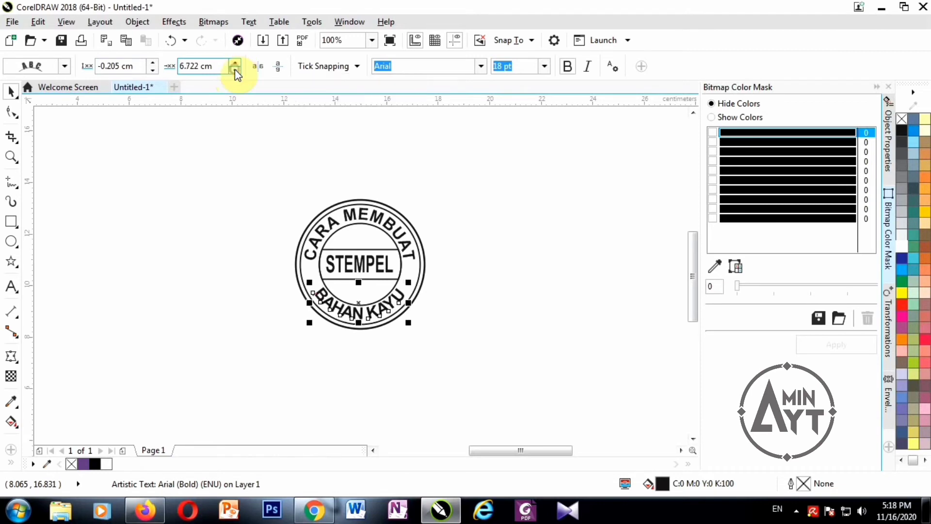
Step: Widen the letter spacing of the curved "BAHAN KAYU" text slightly with the Shape tool
left_click(11, 155)
left_click_drag(258, 170, 482, 372)
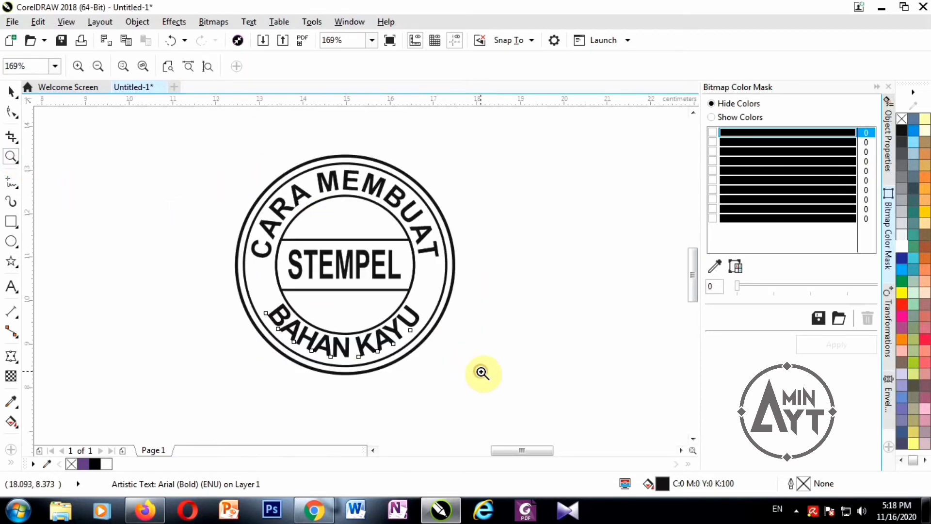
left_click(11, 92)
left_click(155, 288)
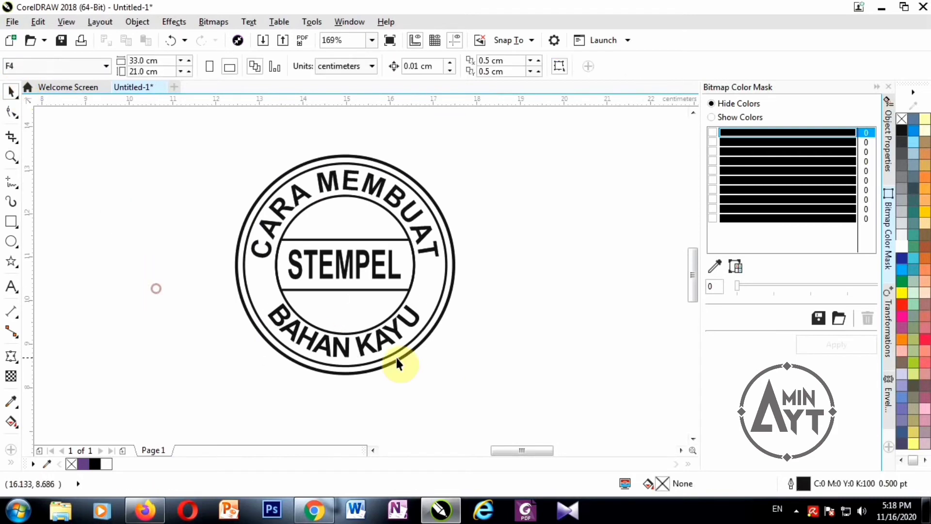
double_click(326, 347)
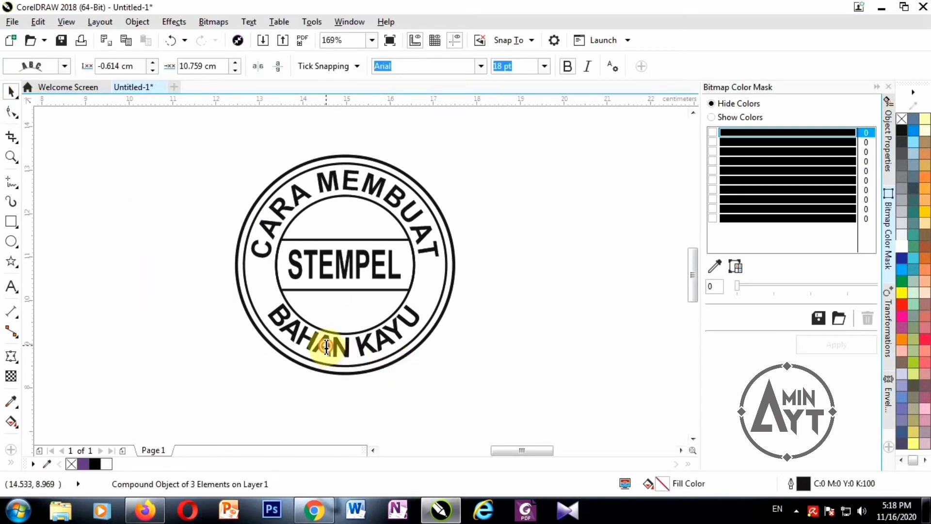
left_click(12, 113)
left_click_drag(425, 362, 429, 362)
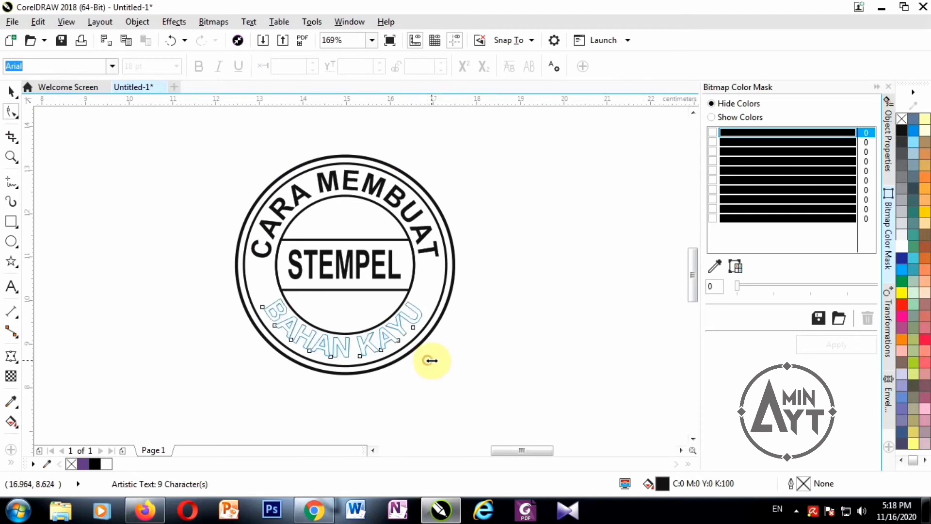
left_click(10, 91)
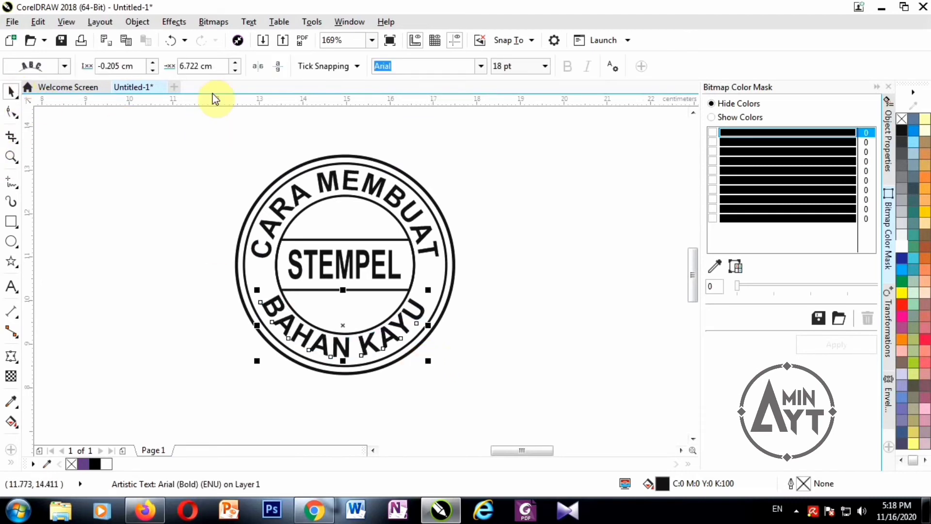
Step: Fine-tune the curved "BAHAN KAYU" text to a 6.622 cm offset and a -0.205 cm distance from path, and deselect it
left_click(235, 69)
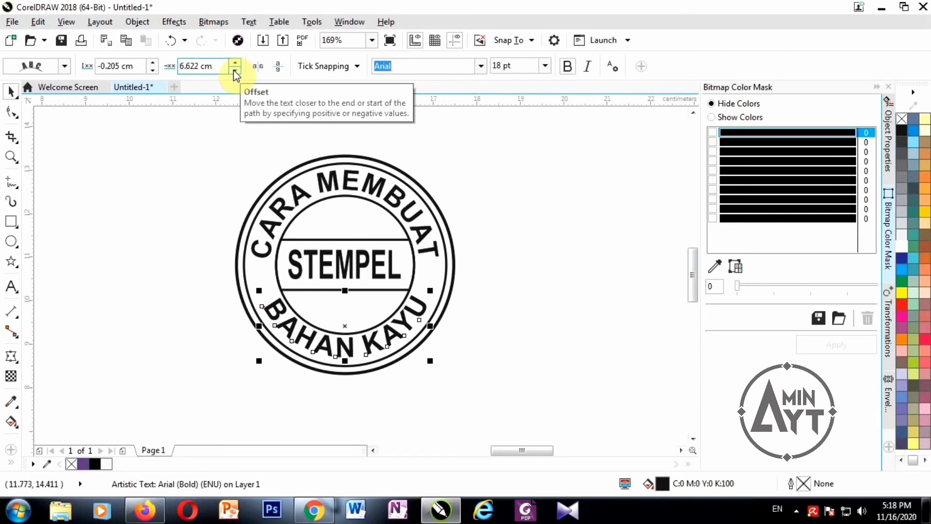
left_click(153, 69)
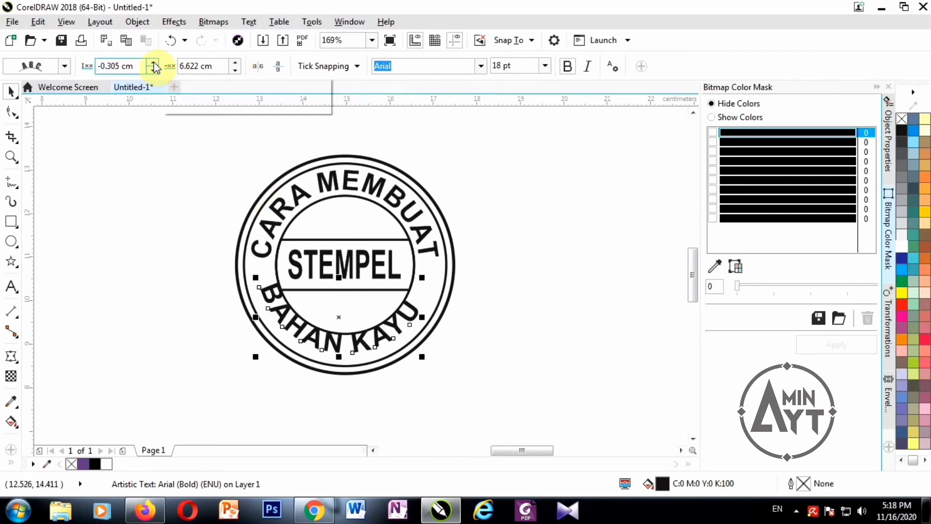
left_click(153, 61)
left_click(154, 62)
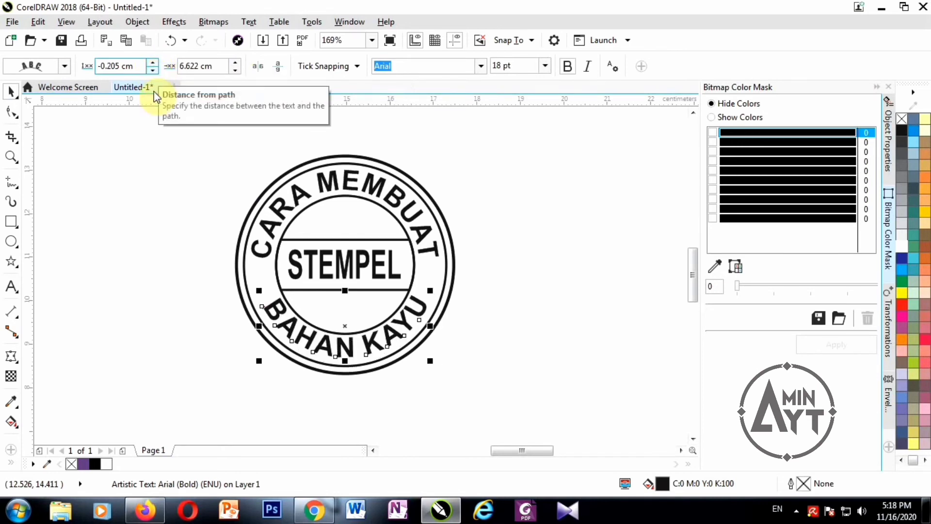
left_click(127, 221)
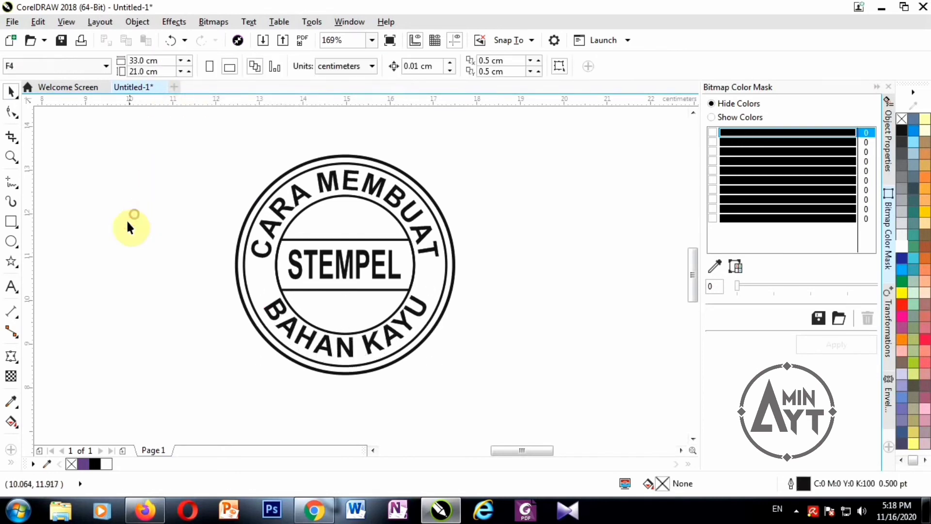
Step: Draw a circle about 0.36 cm wide in the ring's left gap between the curved texts, filled black with no outline
left_click(12, 241)
left_click_drag(253, 272, 268, 288)
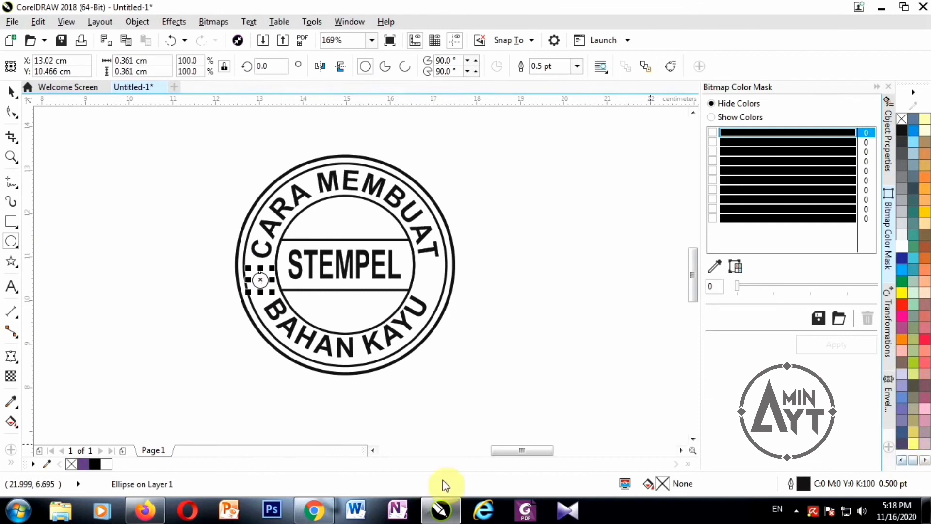
left_click(95, 464)
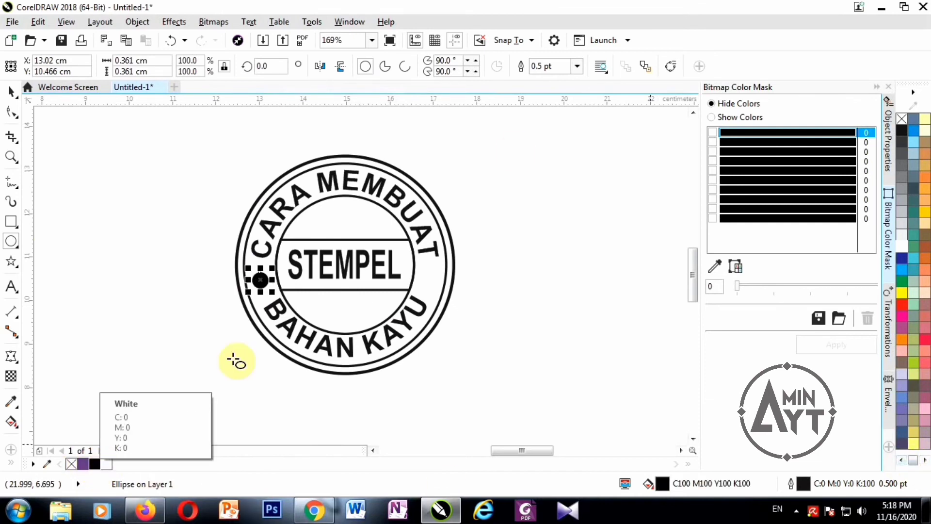
left_click(577, 66)
left_click(570, 80)
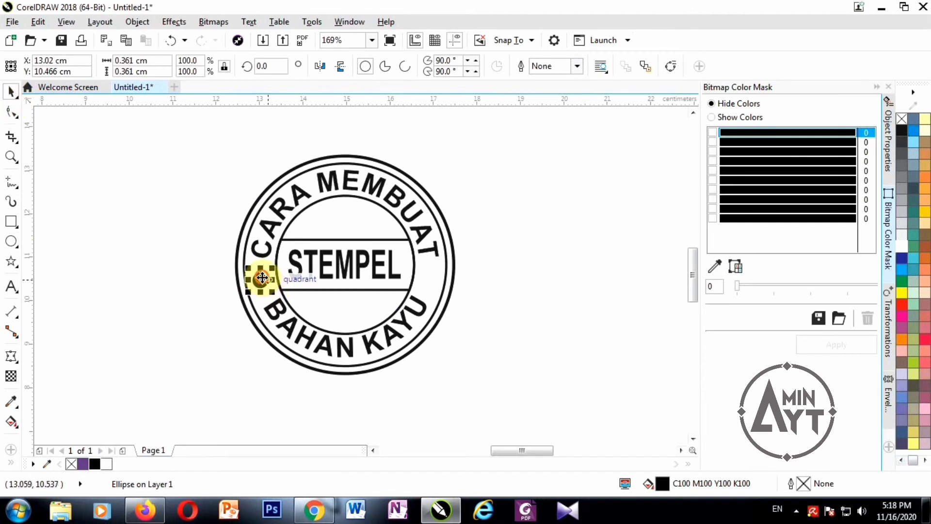
Step: Copy the black dot straight across to the ring's right gap and center the grouped pair horizontally on the inner circle
left_click_drag(259, 278, 428, 292)
right_click(429, 292)
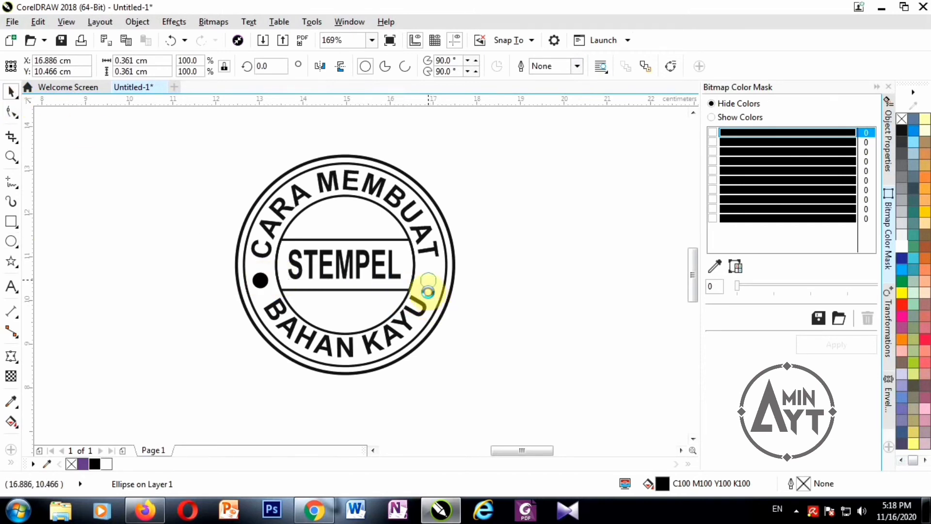
left_click(262, 277, "shift")
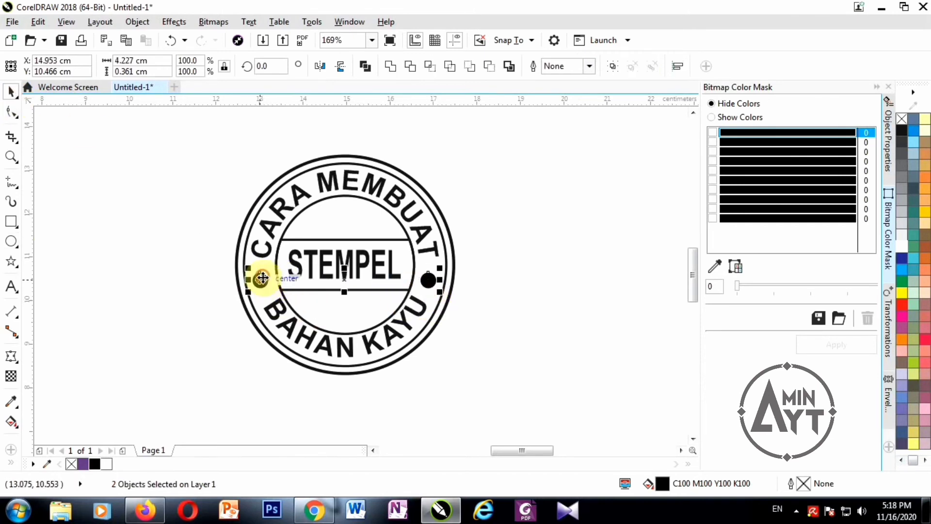
key("ctrl+g")
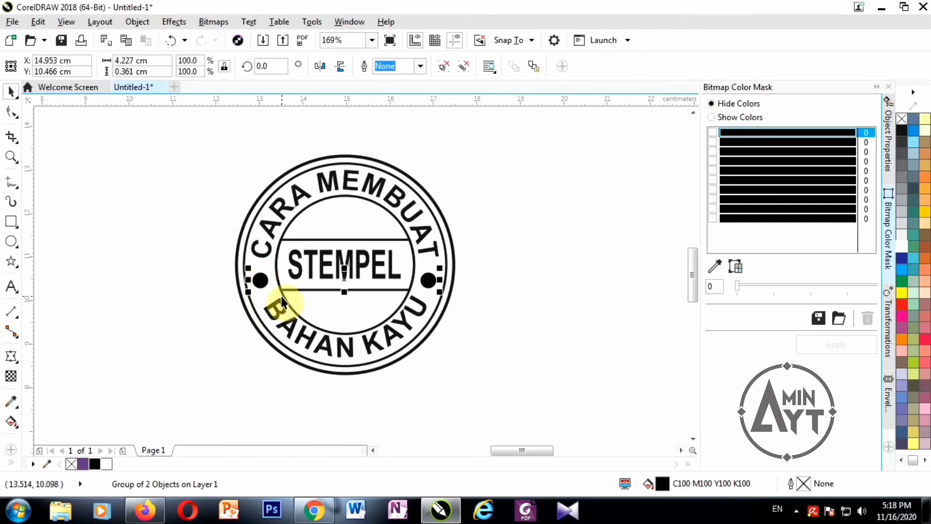
left_click(282, 285, "shift")
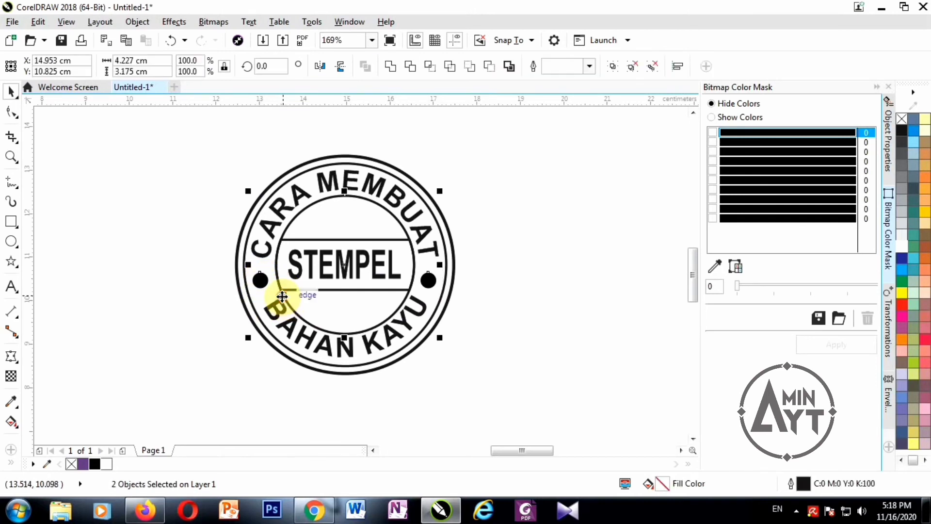
left_click(187, 280)
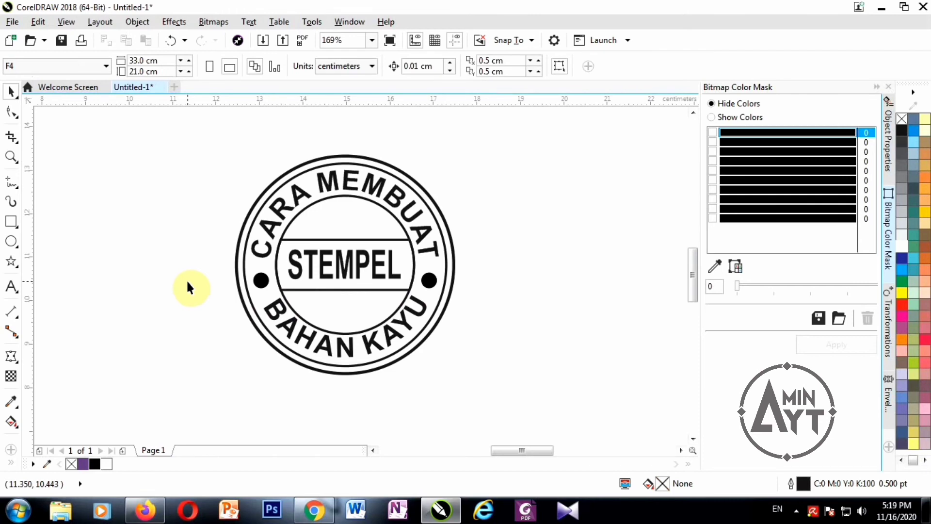
Step: Draw a rectangle around the whole stamp and adjust it to about 6.07 by 5.94 cm, with even margins
left_click(11, 222)
mouse_move(213, 128)
left_mouse_down()
mouse_move(222, 183)
mouse_move(298, 333)
mouse_move(441, 401)
mouse_move(488, 398)
left_mouse_up()
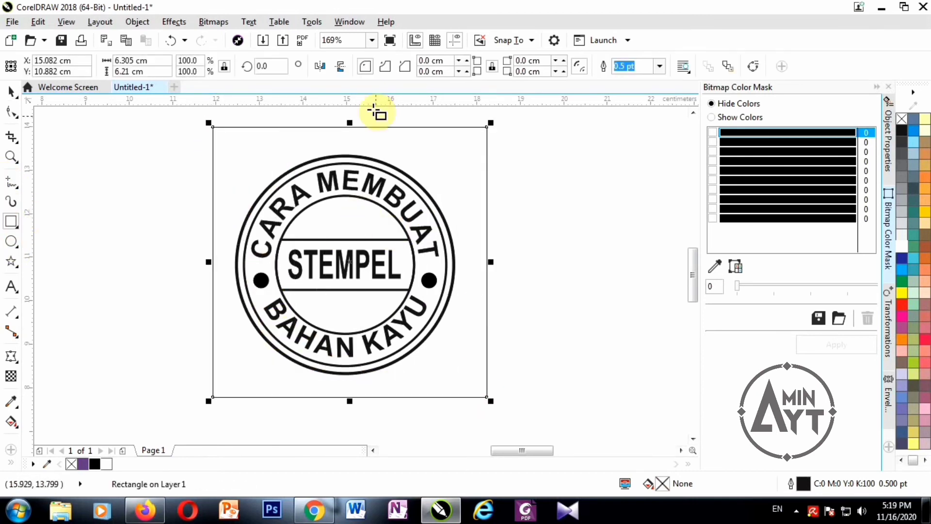
left_click_drag(350, 122, 345, 134)
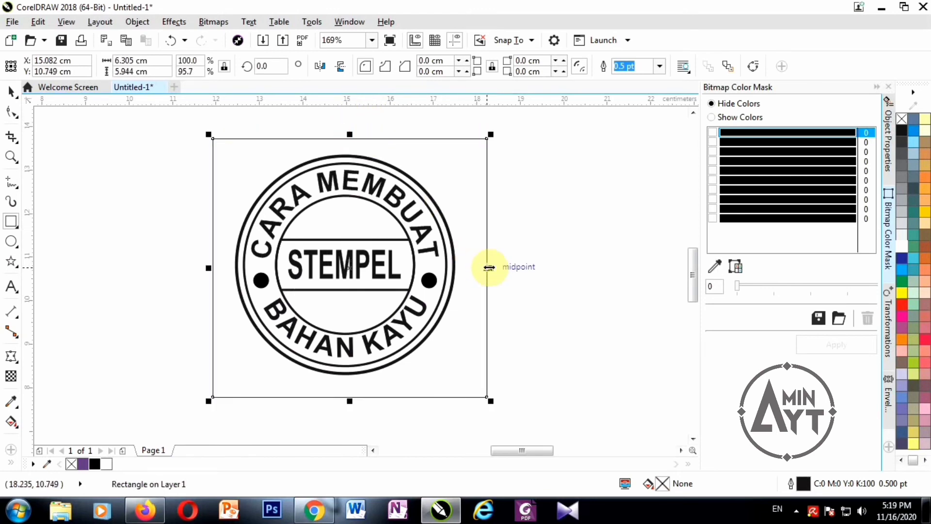
left_click_drag(489, 266, 478, 266)
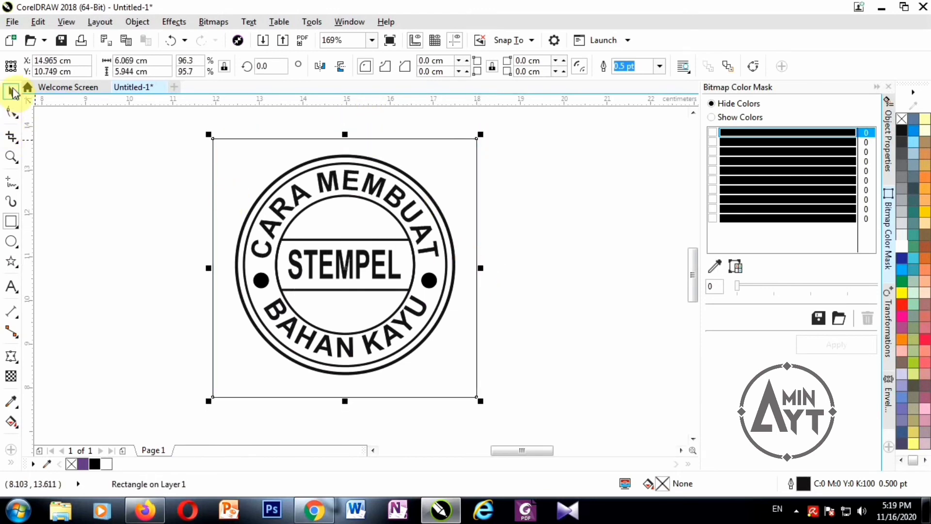
left_click(12, 90)
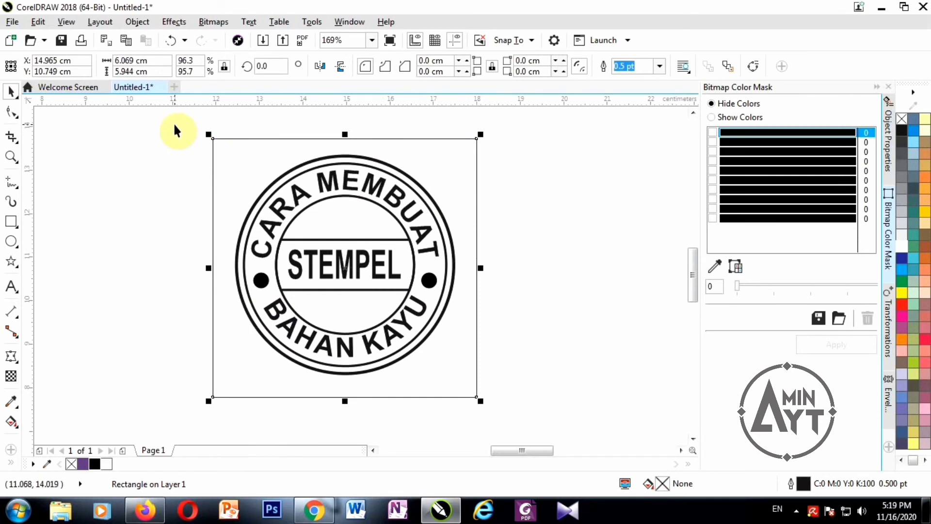
Step: Fill the rectangle around the stamp with white and send it to the back of the page
left_click(901, 246)
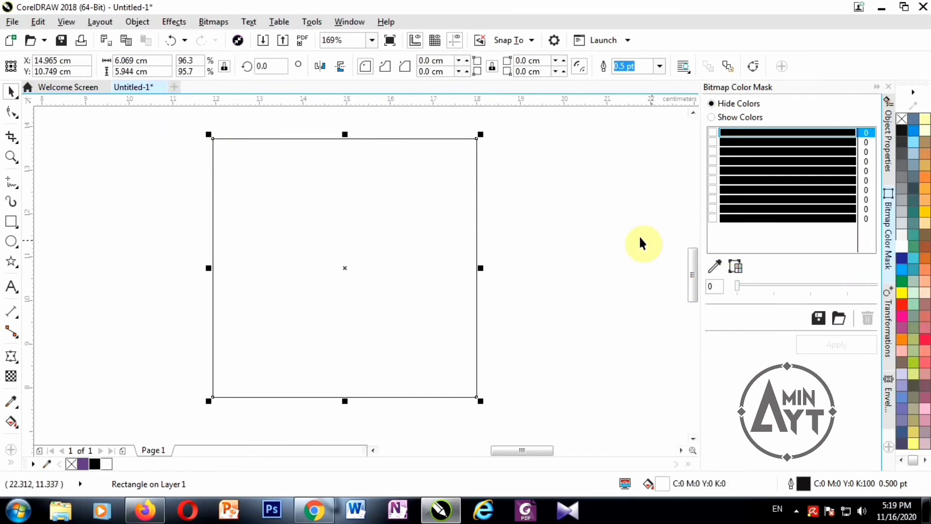
right_click(402, 201)
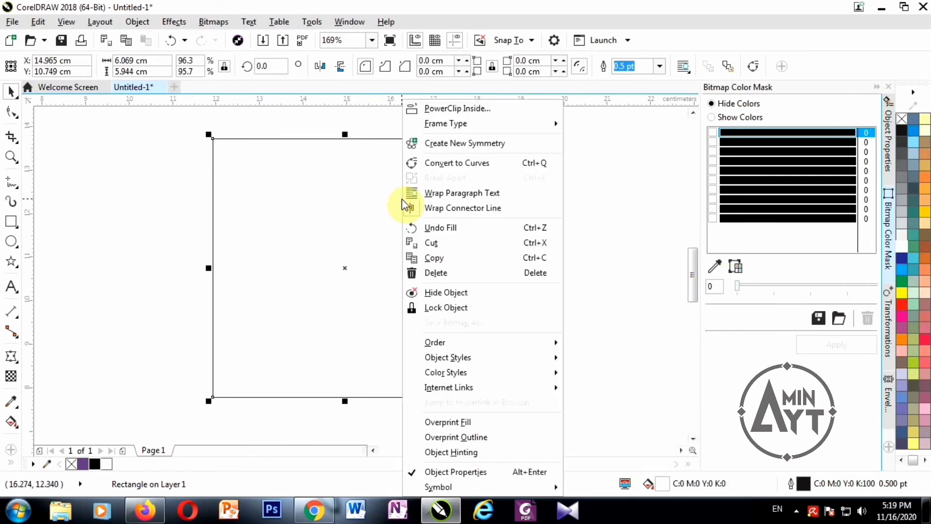
mouse_move(451, 347)
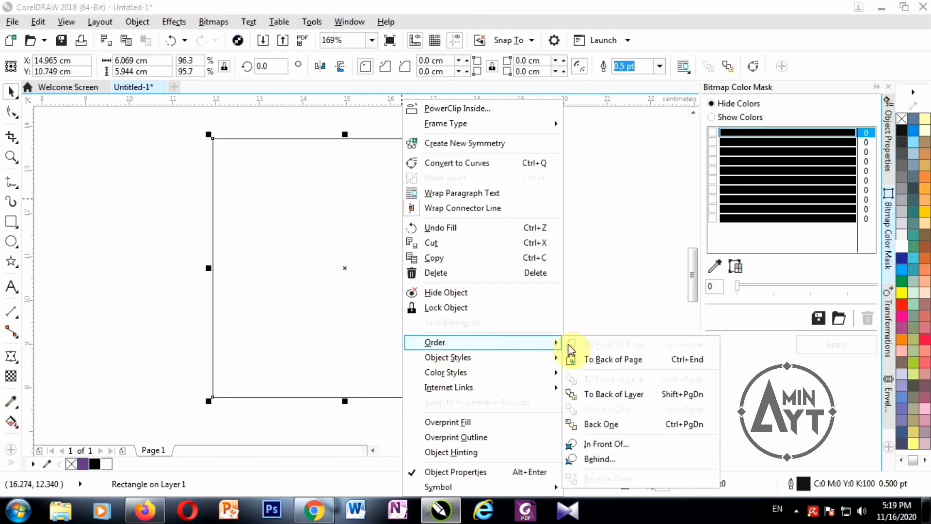
left_click(595, 360)
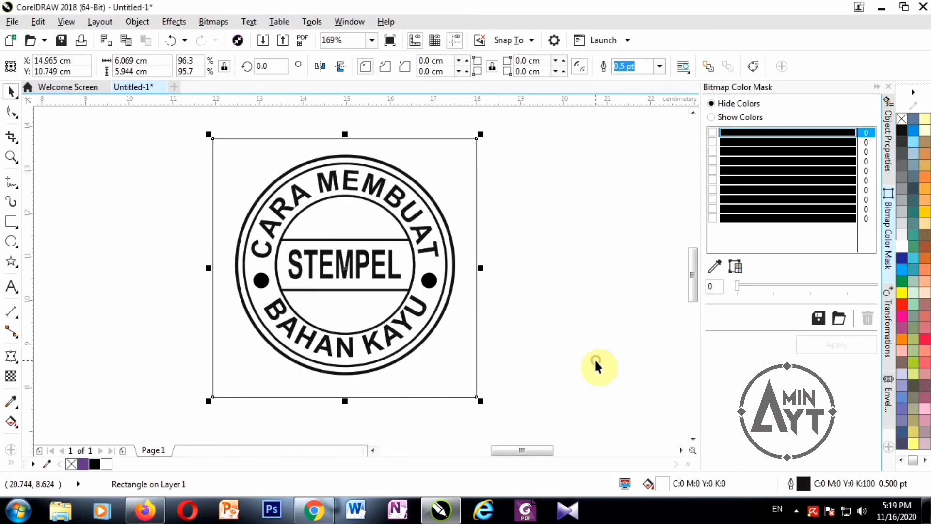
left_click(524, 129)
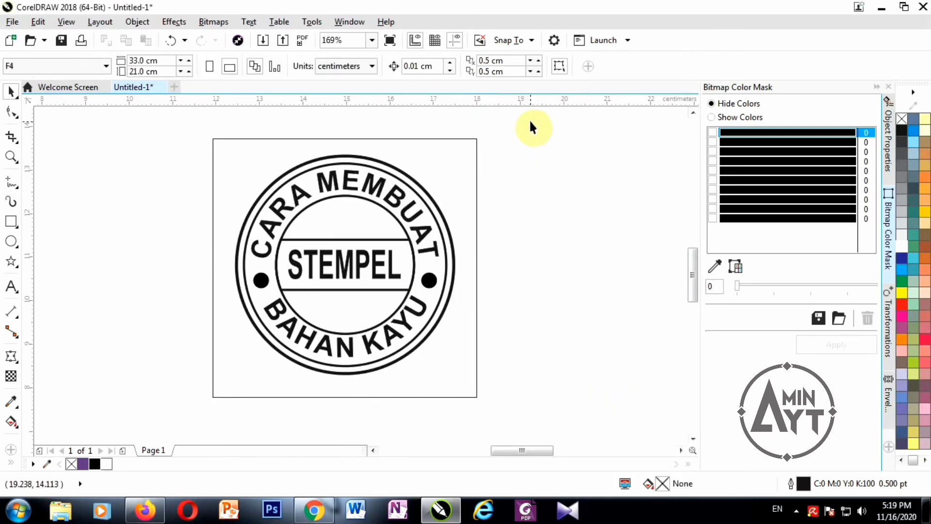
Step: Invert the colors of the entire stamp design together with its background rectangle
left_click_drag(530, 121, 192, 421)
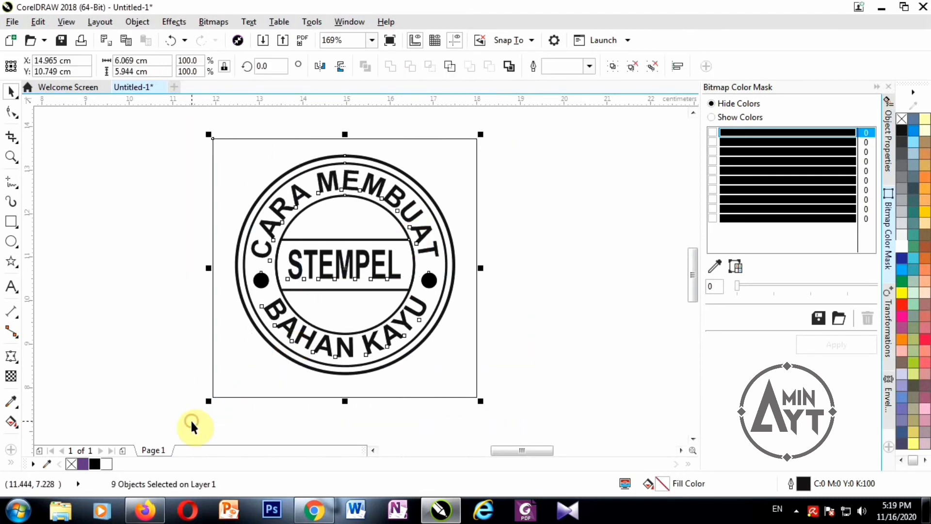
left_click(174, 22)
mouse_move(262, 54)
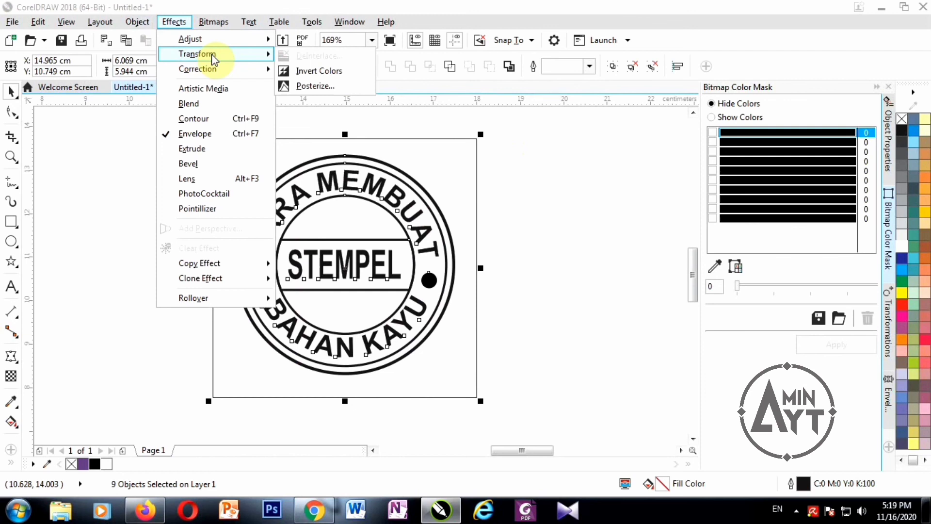
left_click(310, 71)
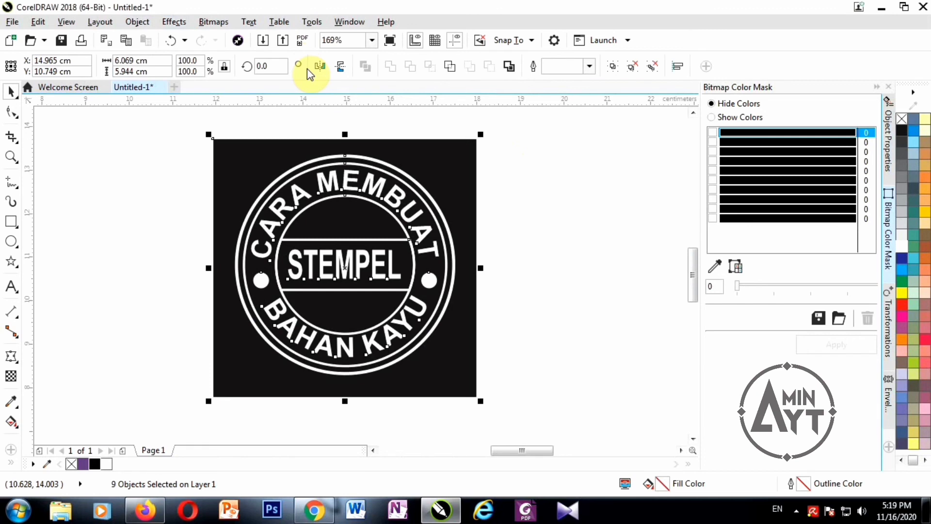
left_click(522, 176)
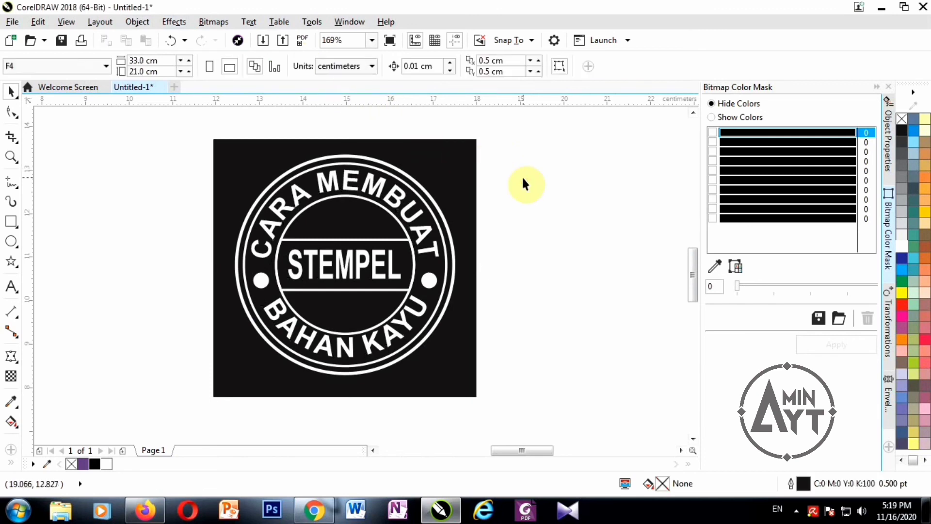
Step: Preview the inverted stamp design in full screen
key("F5")
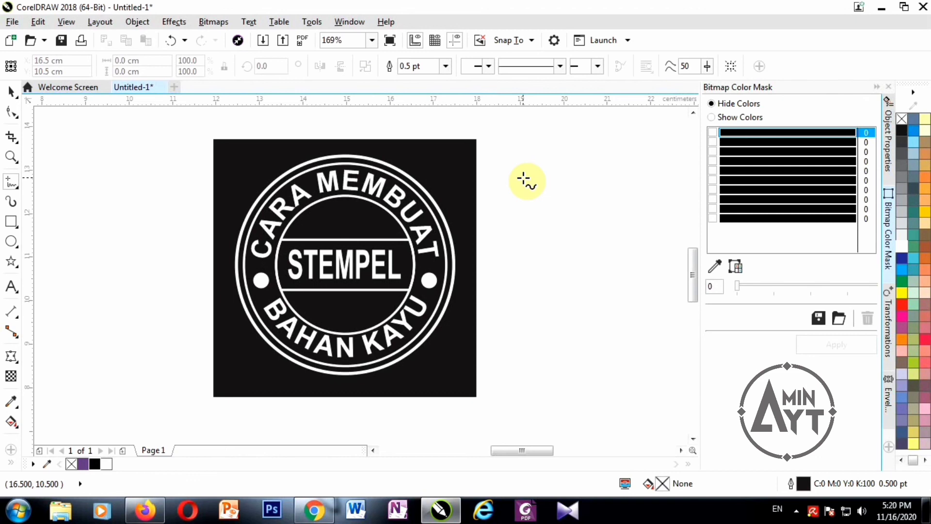
key("F9")
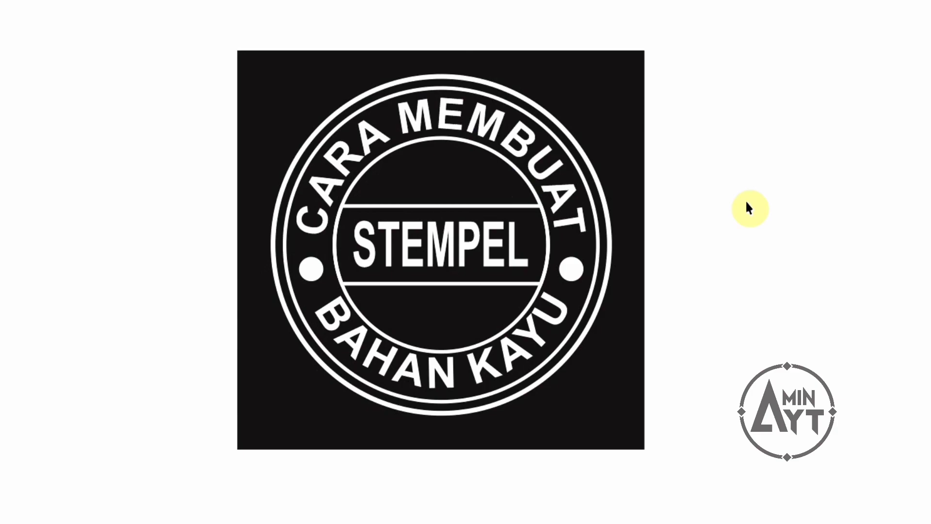
left_click(745, 200)
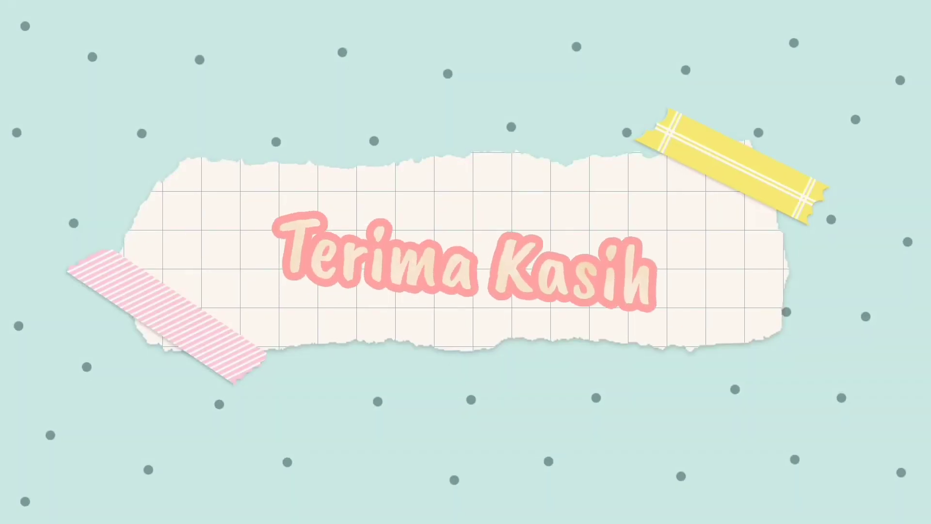